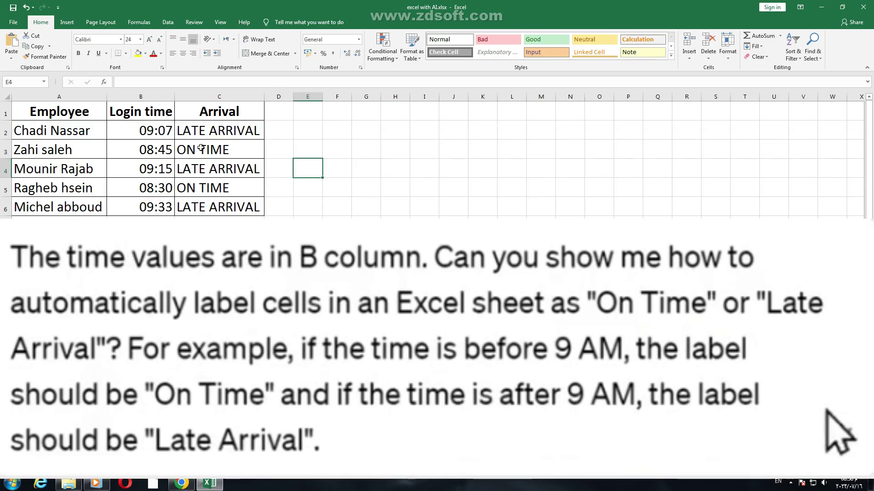
# - Delete the Arrival labels in C2:C6, then go to the 'students grades' sheet
pyautogui.moveTo(201, 131); pyautogui.dragTo(205, 198)
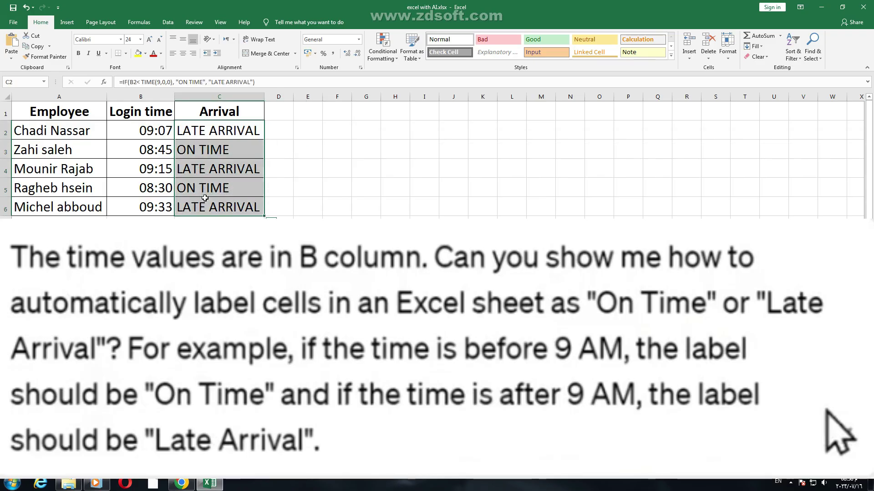
pyautogui.press('Delete')
pyautogui.click(219, 132)
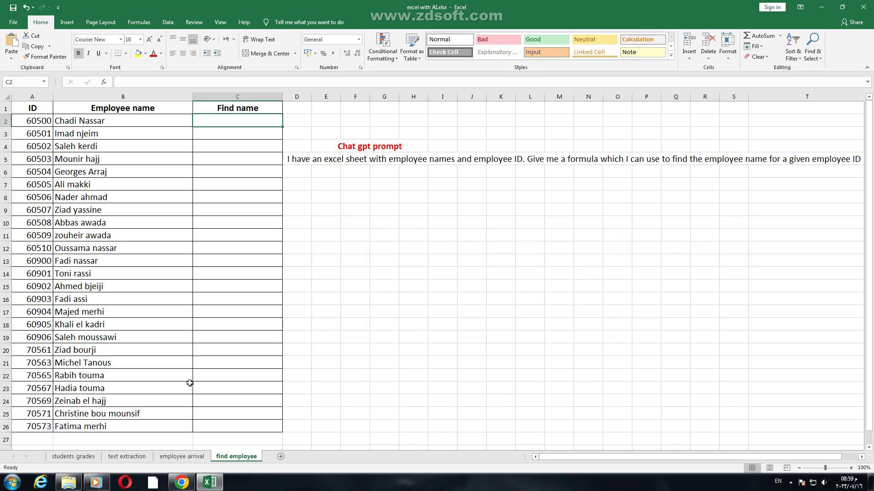
pyautogui.click(57, 457)
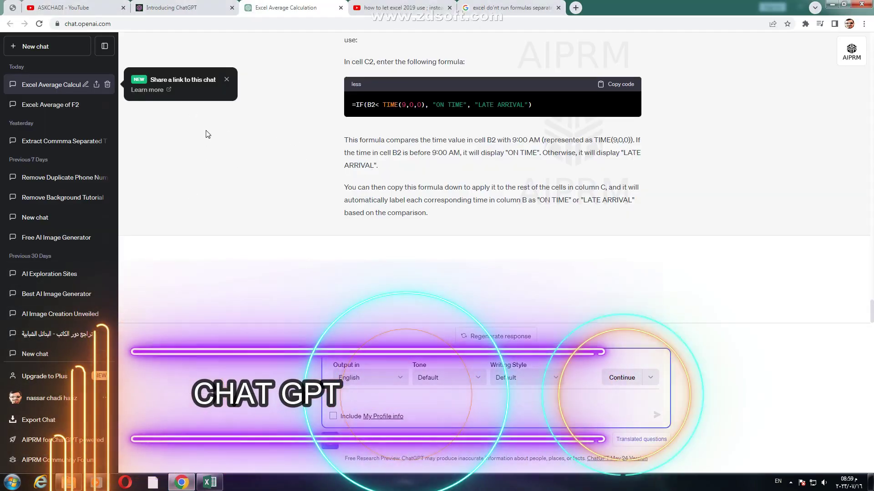
# - Search Google for 'chat gpt' in a new tab and launch ChatGPT from OpenAI's Introducing ChatGPT page
pyautogui.click(575, 7)
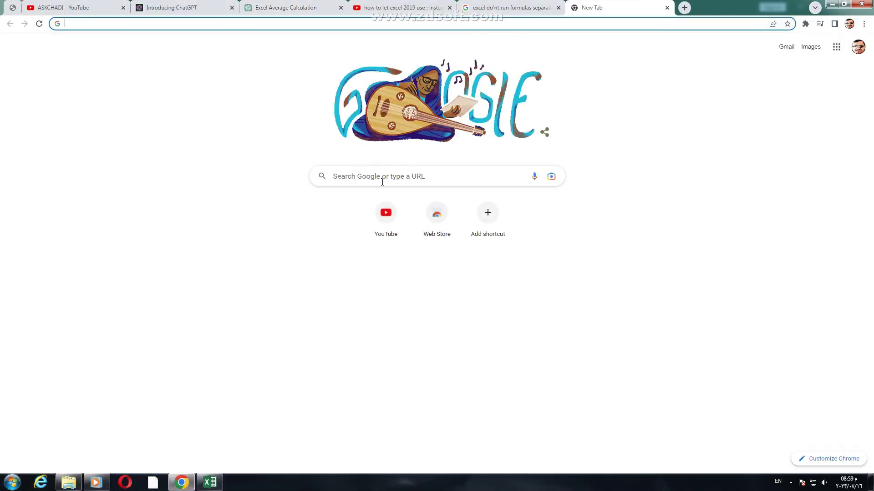
pyautogui.click(382, 178)
pyautogui.click(335, 198)
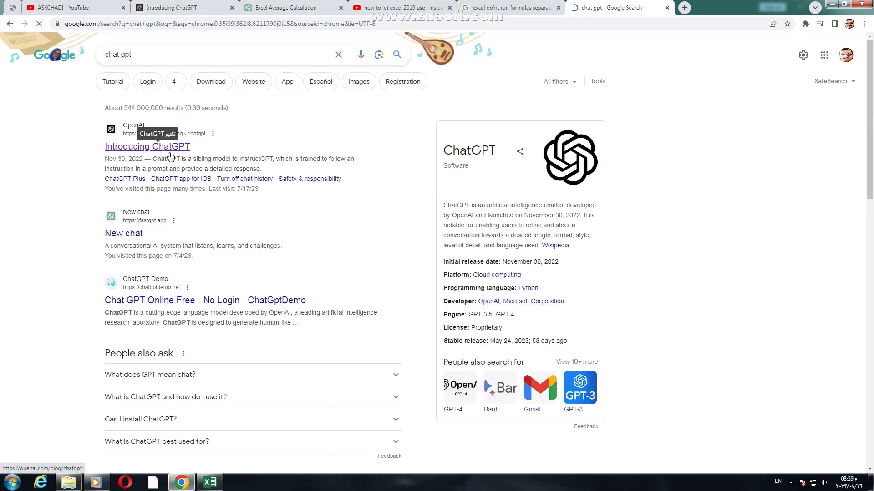
pyautogui.click(157, 147)
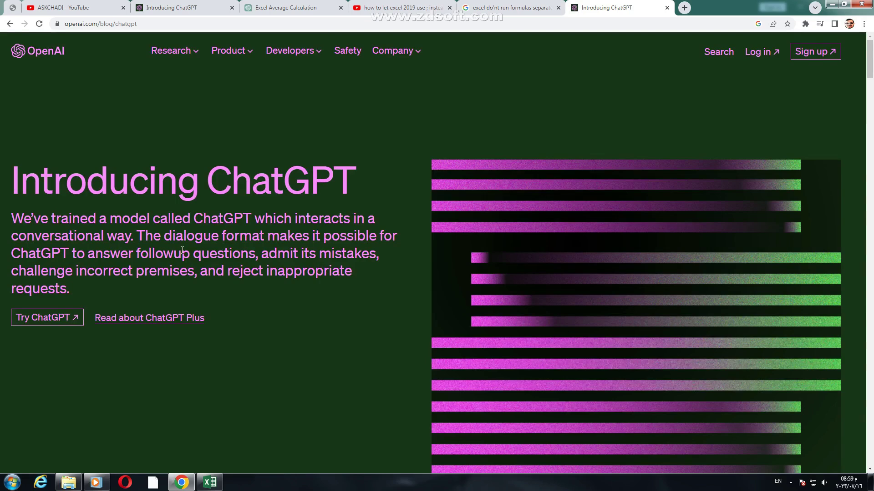
pyautogui.click(28, 318)
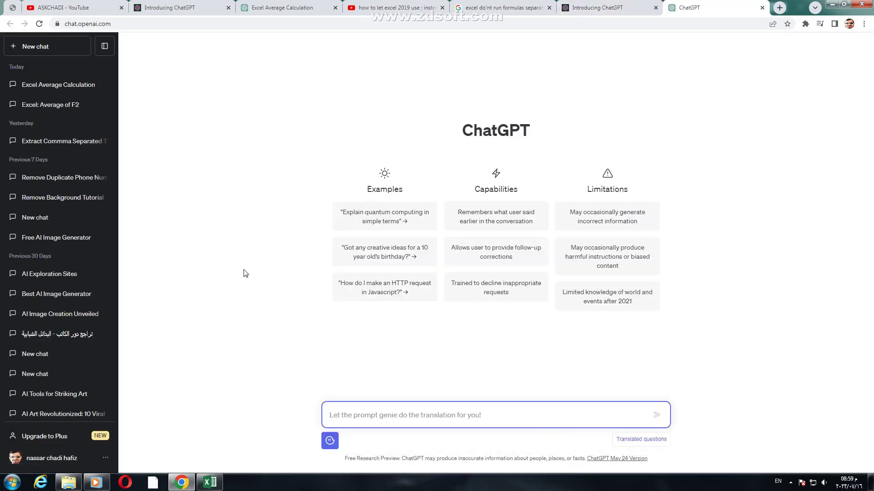
# - Log out of ChatGPT, log back in with the Google account, and return to Excel
pyautogui.click(91, 458)
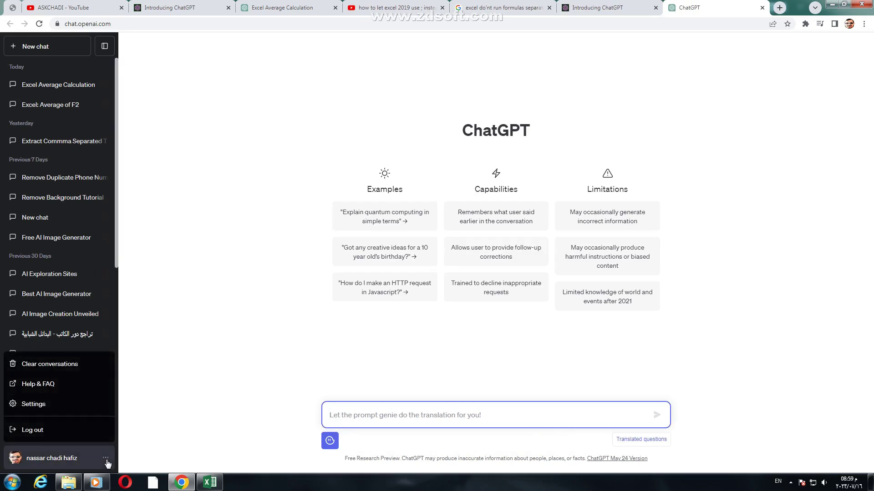
pyautogui.click(41, 428)
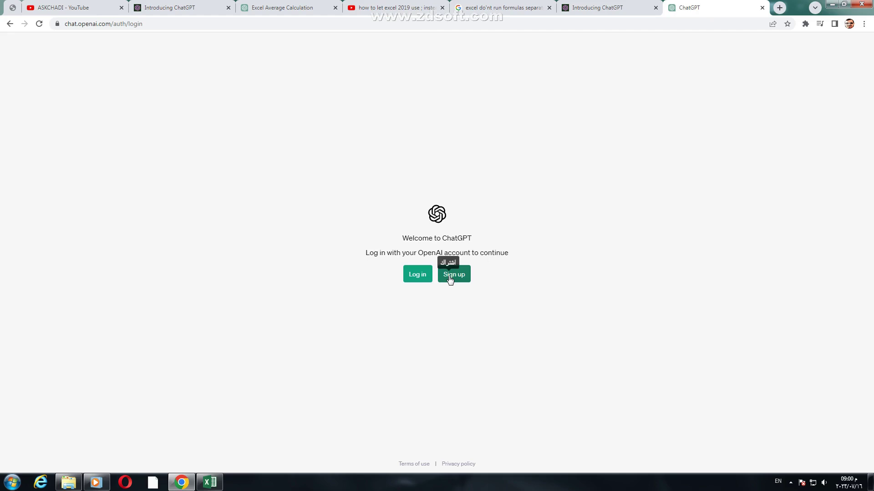
pyautogui.click(417, 274)
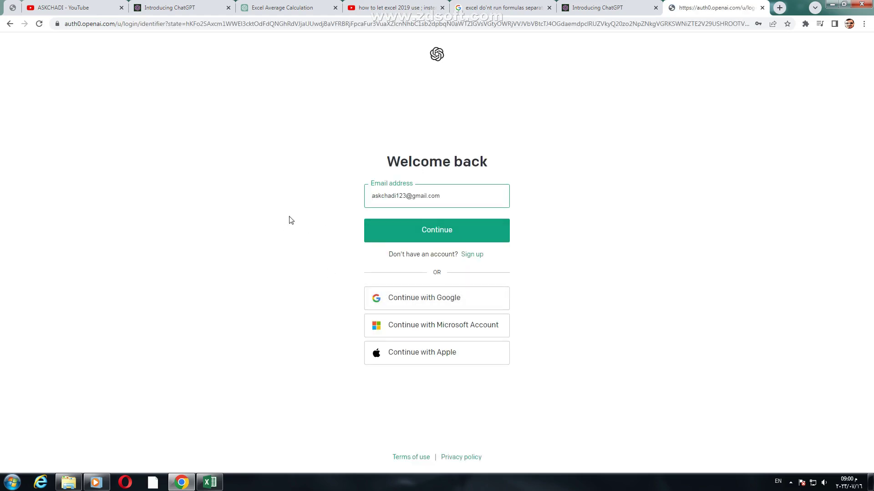
pyautogui.click(447, 299)
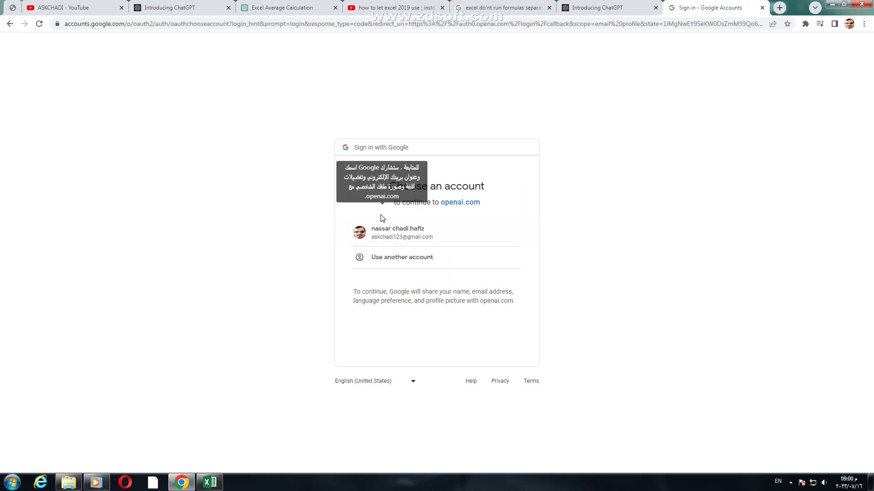
pyautogui.click(397, 233)
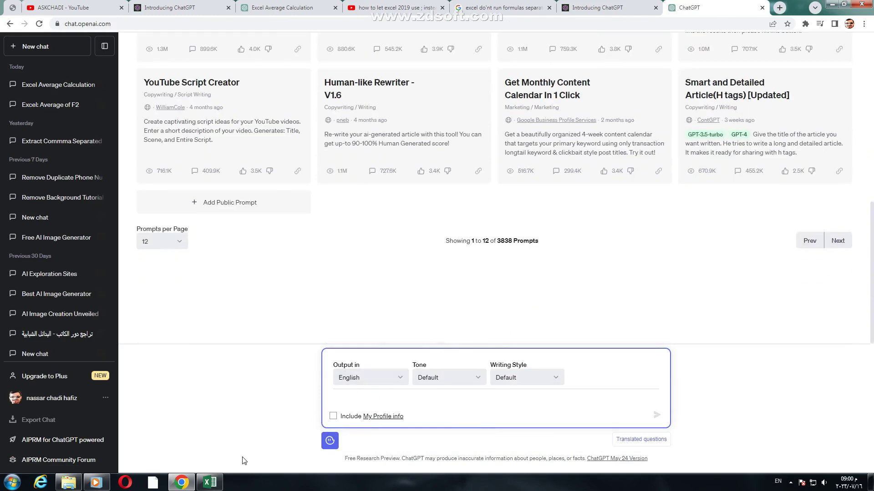
pyautogui.click(211, 483)
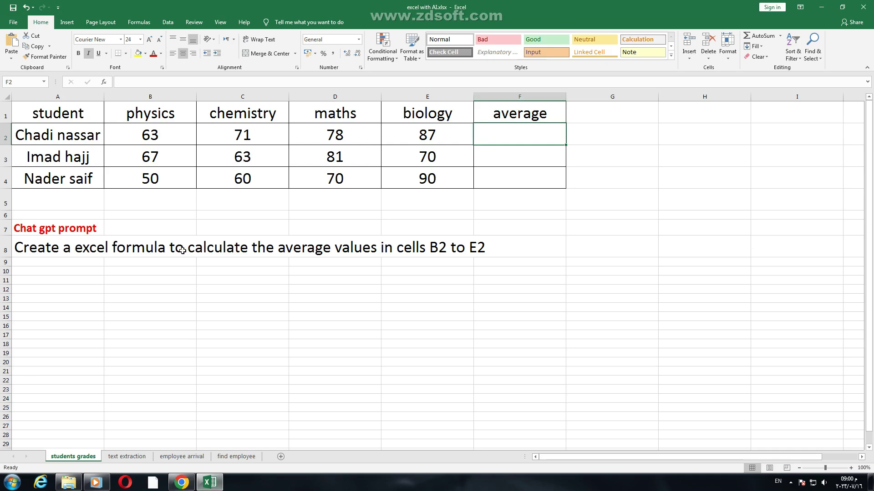
# - Copy the averaging prompt from cell A8 and paste it into ChatGPT's message box
pyautogui.click(246, 250)
pyautogui.rightClick(246, 250)
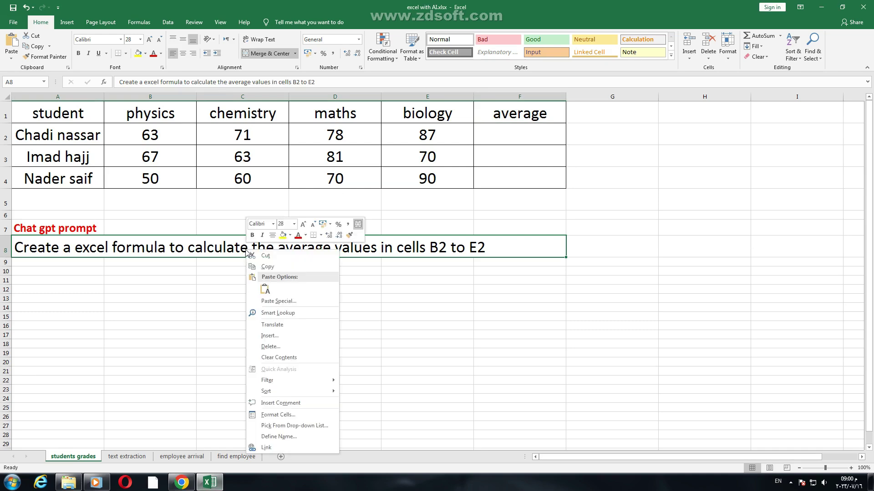
pyautogui.click(265, 267)
pyautogui.click(182, 483)
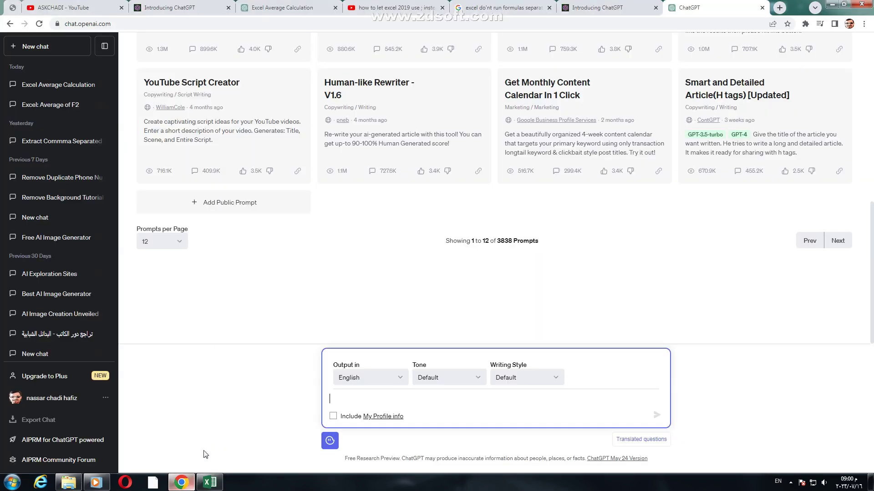
pyautogui.rightClick(372, 407)
pyautogui.click(401, 299)
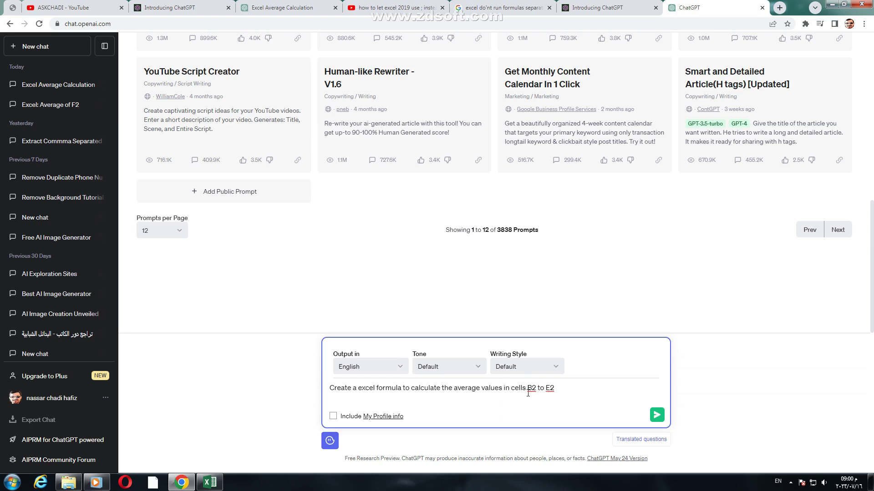
# - Review the student scores in B2:E2 in Excel before returning to ChatGPT
pyautogui.click(210, 481)
pyautogui.click(486, 143)
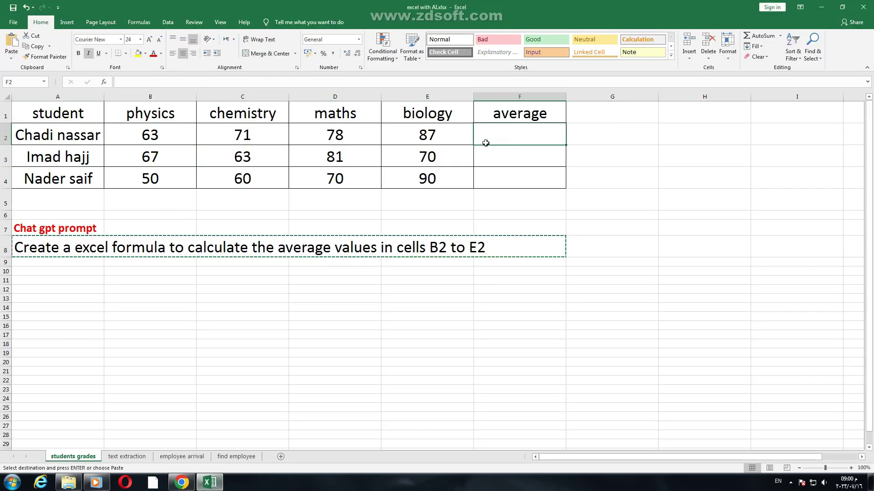
pyautogui.click(71, 135)
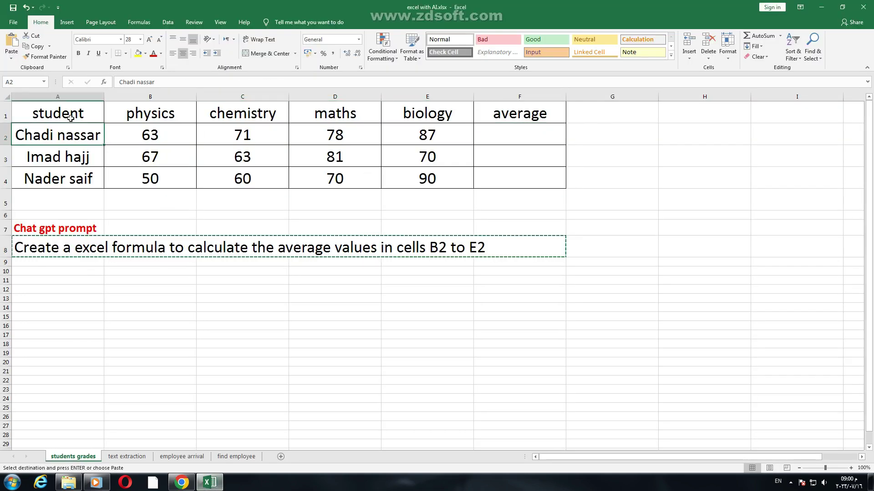
pyautogui.click(151, 135)
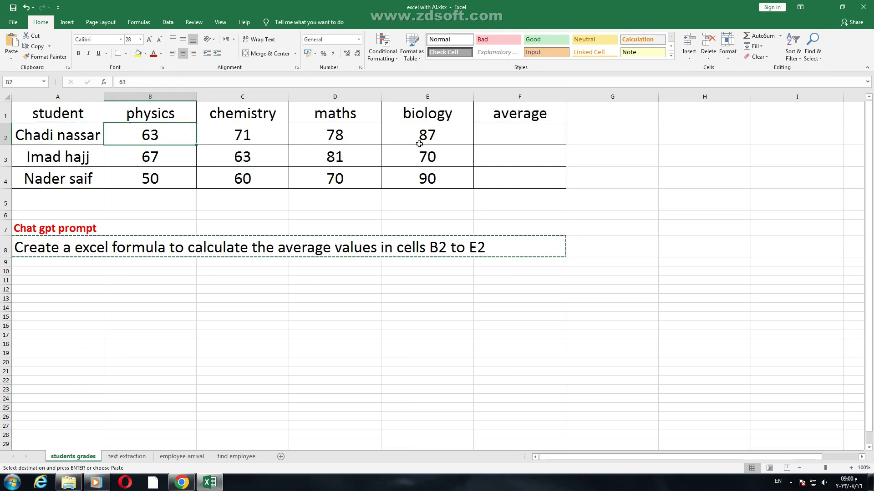
pyautogui.moveTo(437, 136); pyautogui.dragTo(163, 136)
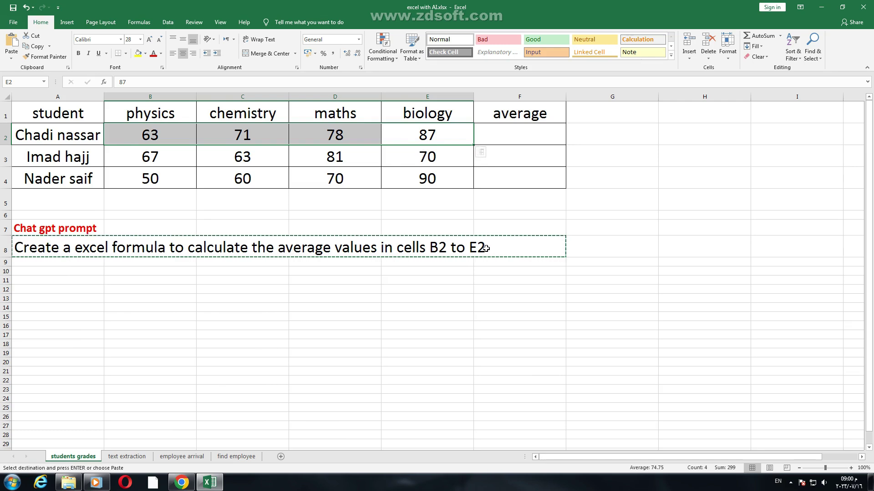
pyautogui.click(185, 485)
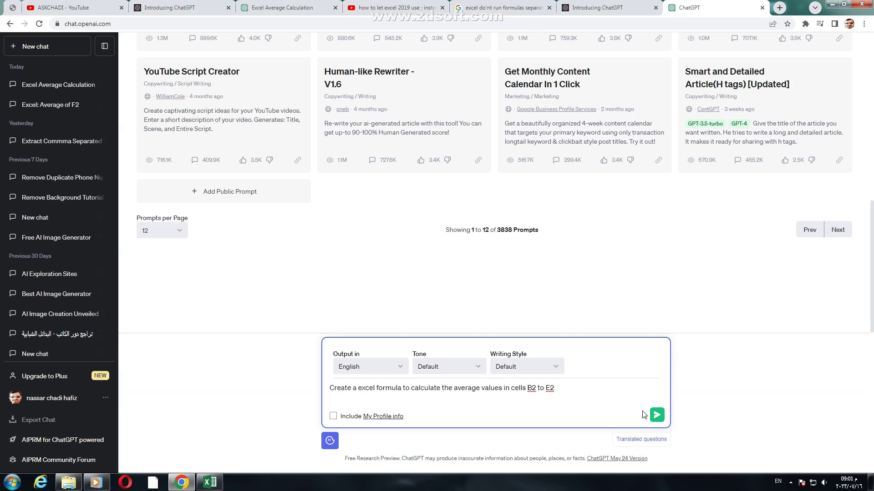
# - Send the averaging prompt and bring Excel back with =AVERAGE(B2:E2) copied
pyautogui.press('Return')
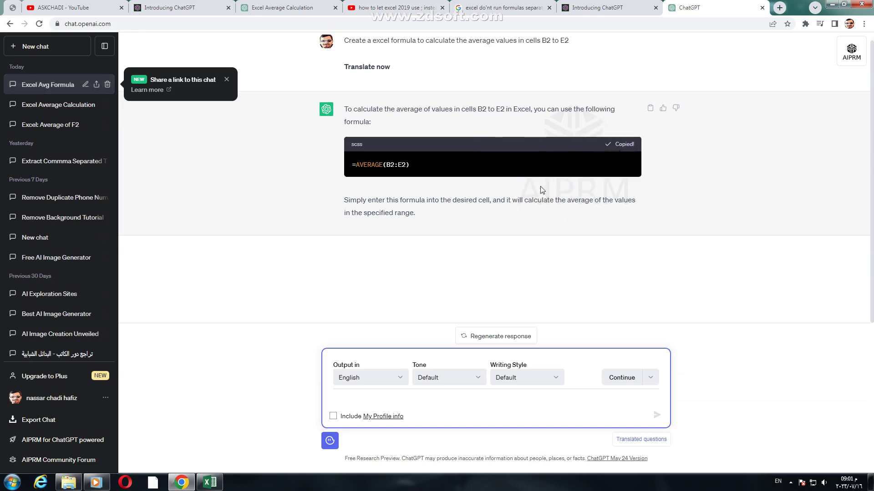
pyautogui.click(210, 482)
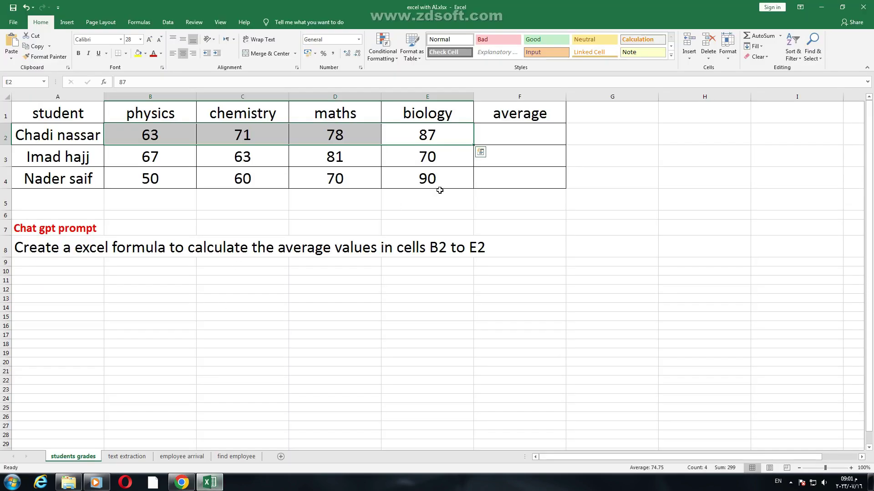
# - Paste =AVERAGE(B2:E2) into F2, fill it down to F4, and check each result
pyautogui.rightClick(508, 138)
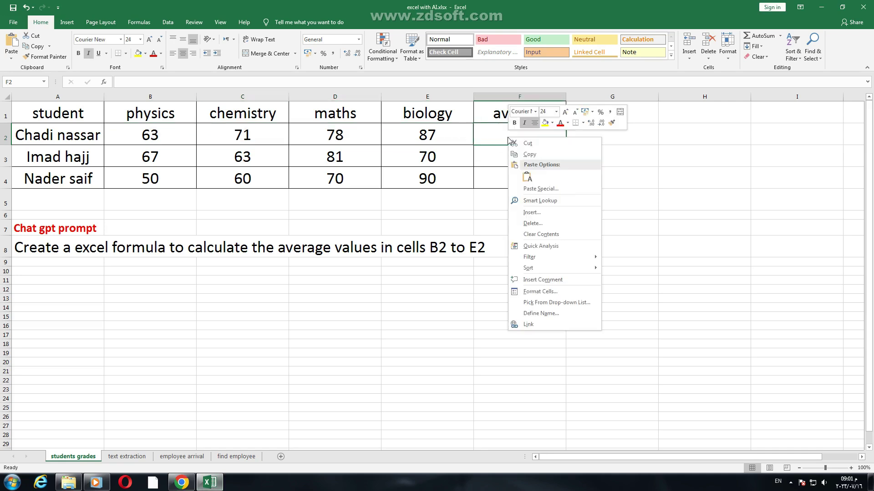
pyautogui.click(527, 177)
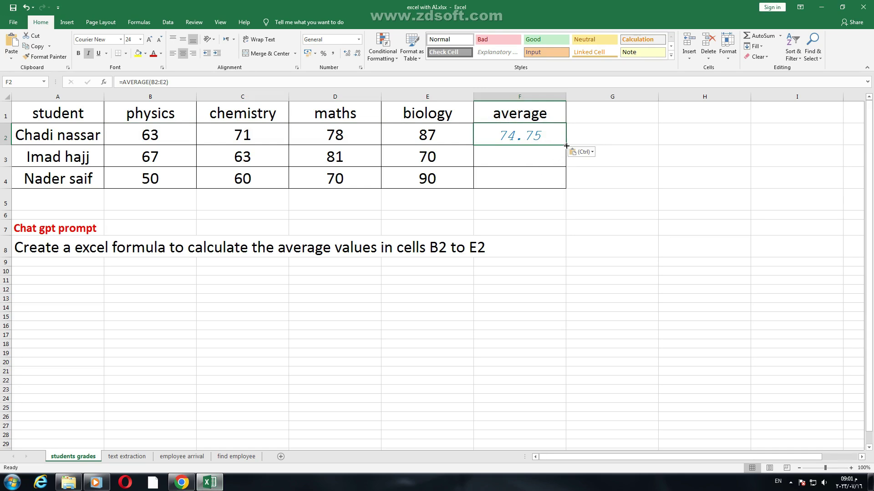
pyautogui.moveTo(566, 146); pyautogui.dragTo(566, 185)
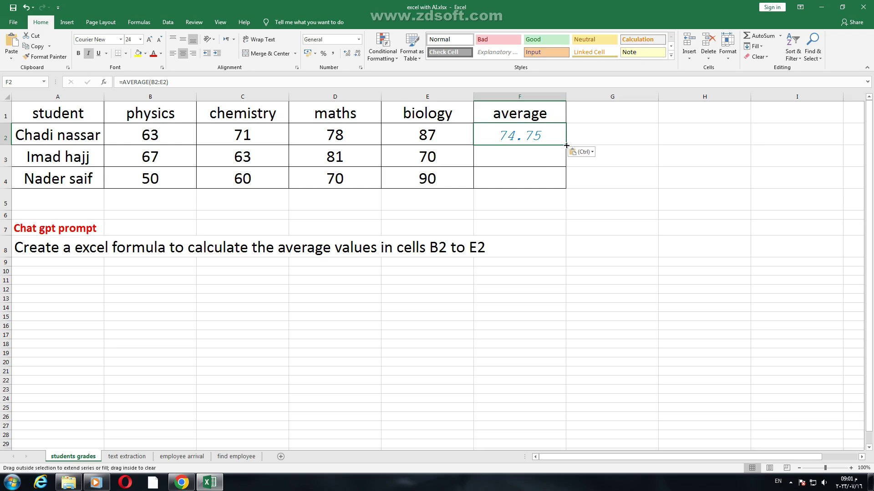
pyautogui.click(538, 227)
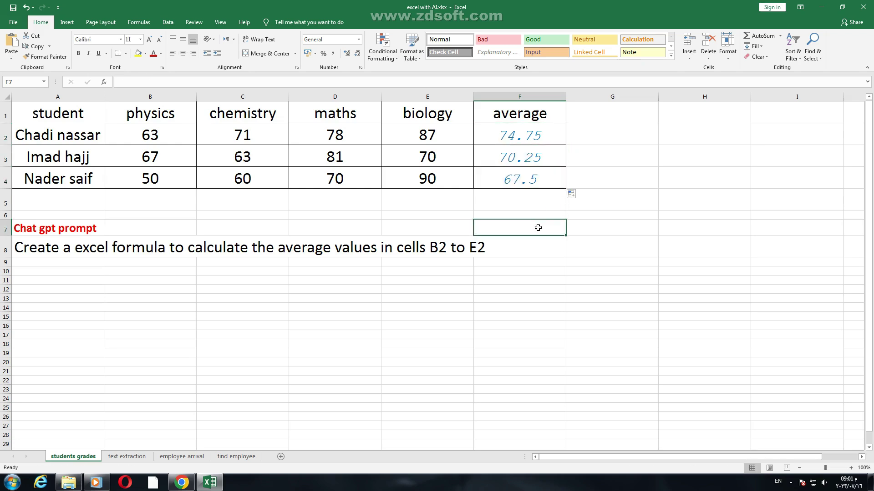
pyautogui.click(511, 134)
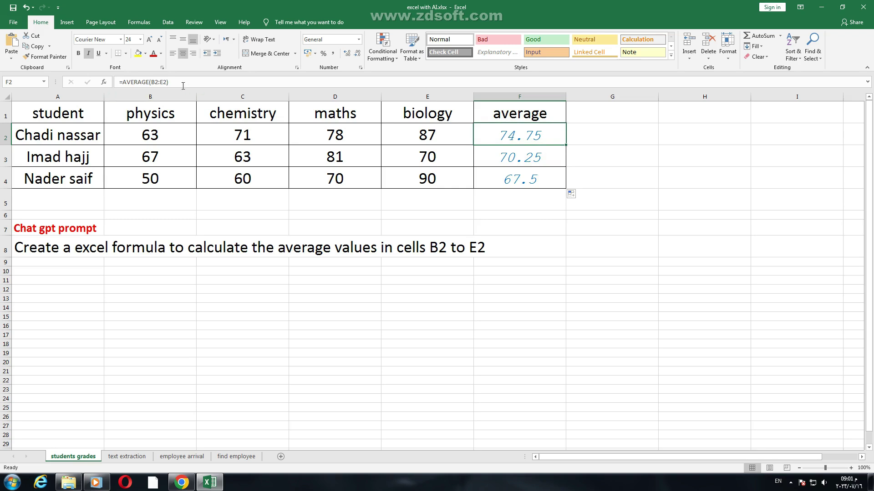
pyautogui.click(485, 156)
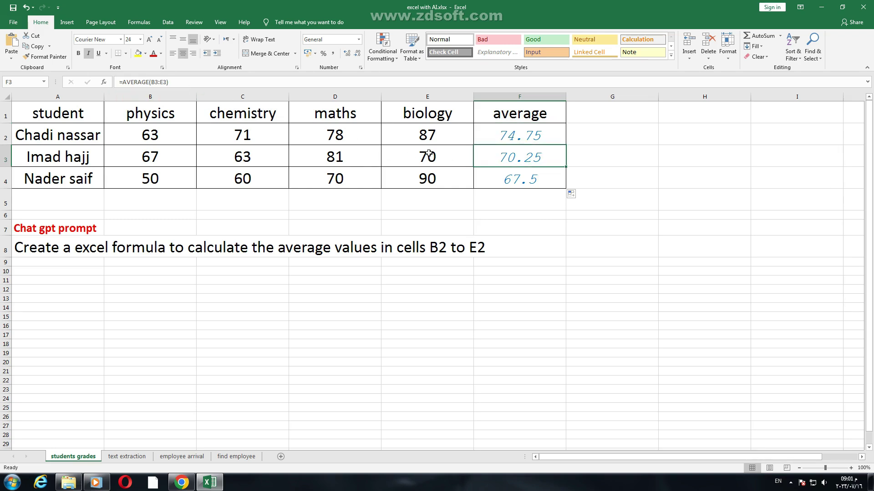
pyautogui.click(527, 178)
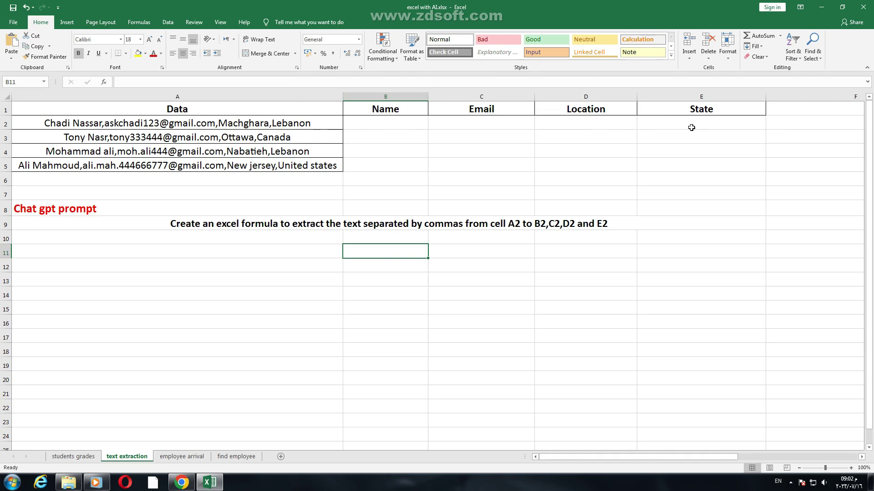
# - Copy the text extraction prompt from cell A9 for ChatGPT
pyautogui.click(413, 226)
pyautogui.rightClick(402, 225)
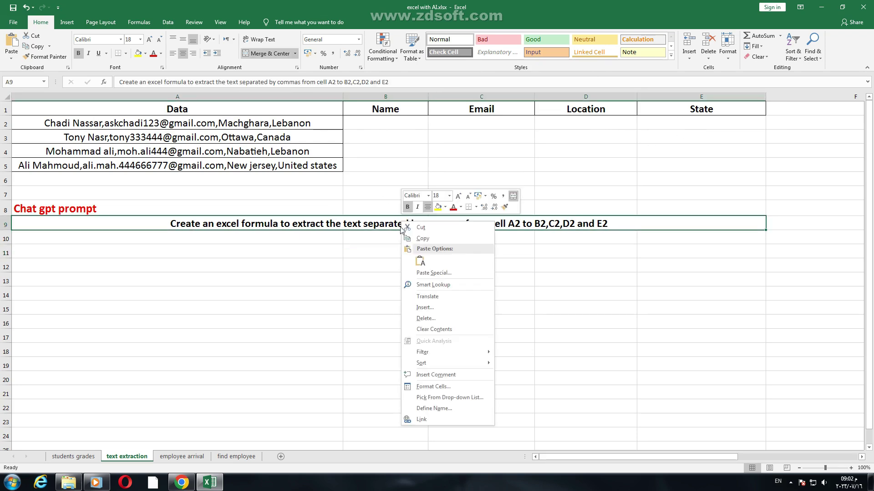
pyautogui.click(423, 238)
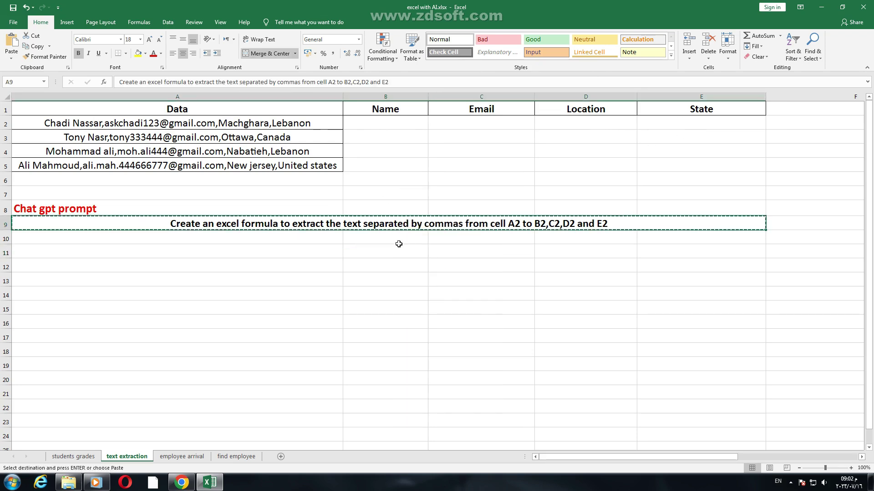
pyautogui.click(182, 483)
# - Paste and send the text-splitting prompt, then copy ChatGPT's IFERROR(TRIM(MID(SUBSTITUTE…))) formula for B2
pyautogui.click(349, 398)
pyautogui.rightClick(348, 397)
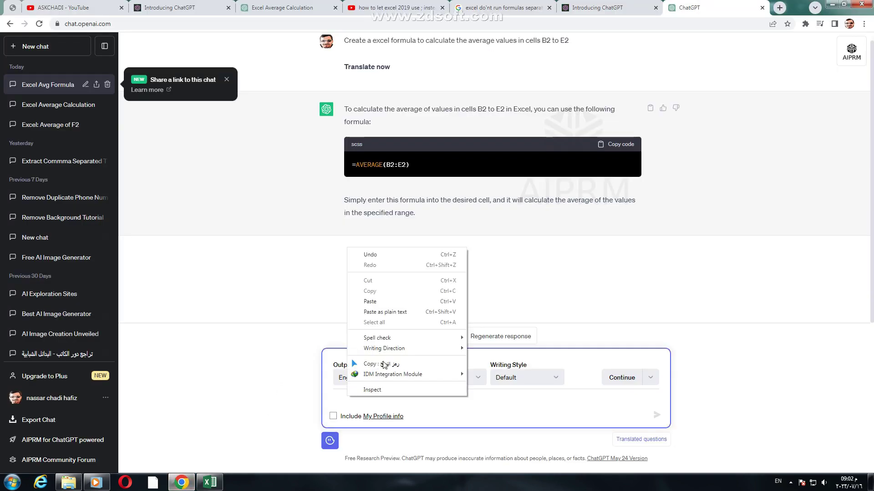
pyautogui.click(382, 304)
pyautogui.click(656, 415)
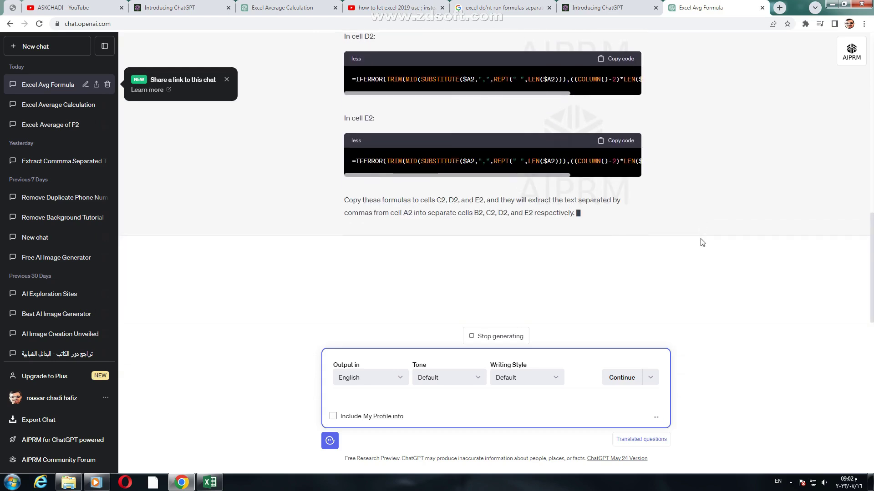
pyautogui.scroll(5, 702, 243)
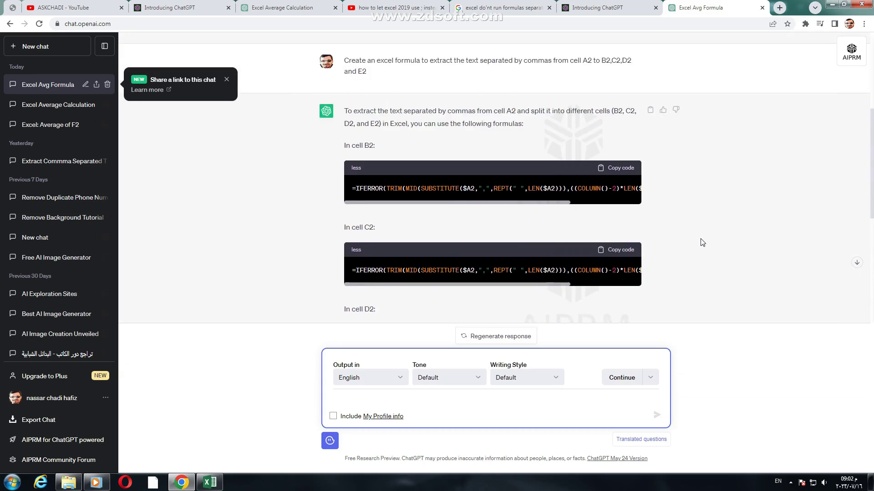
pyautogui.click(618, 168)
pyautogui.click(211, 482)
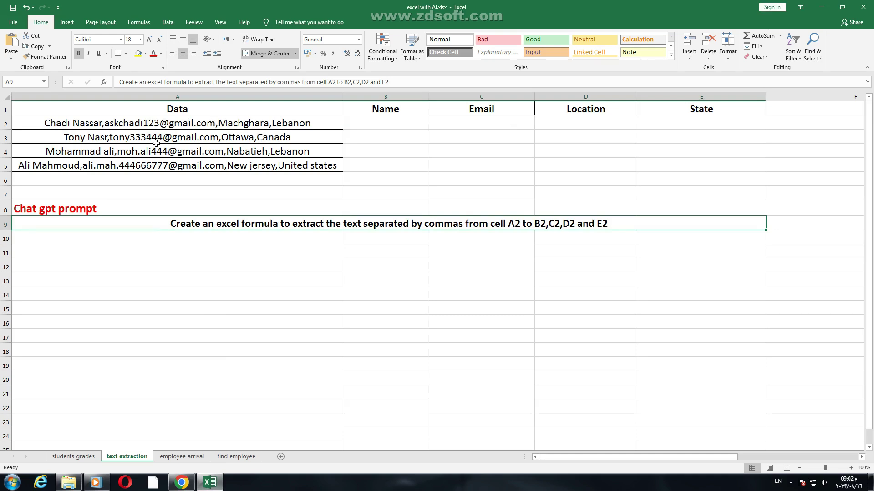
# - Paste the ChatGPT formula into B2 and fill it across to E2 and down to row 5
pyautogui.rightClick(400, 121)
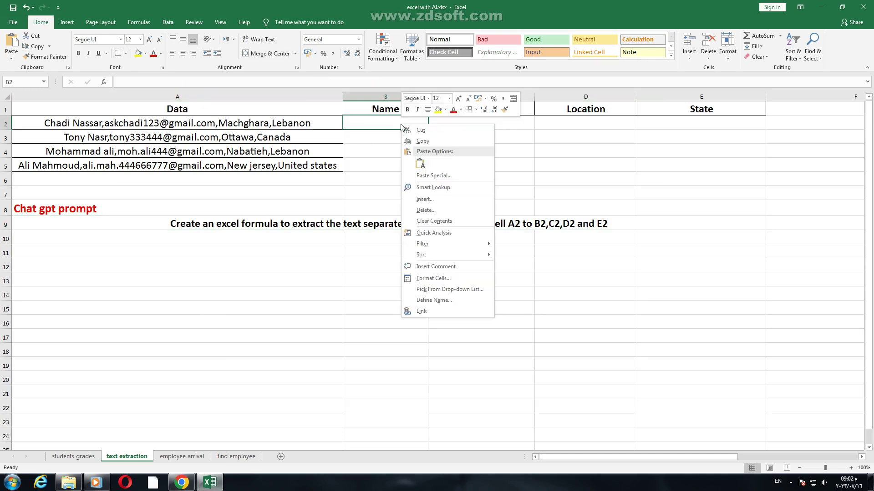
pyautogui.click(419, 164)
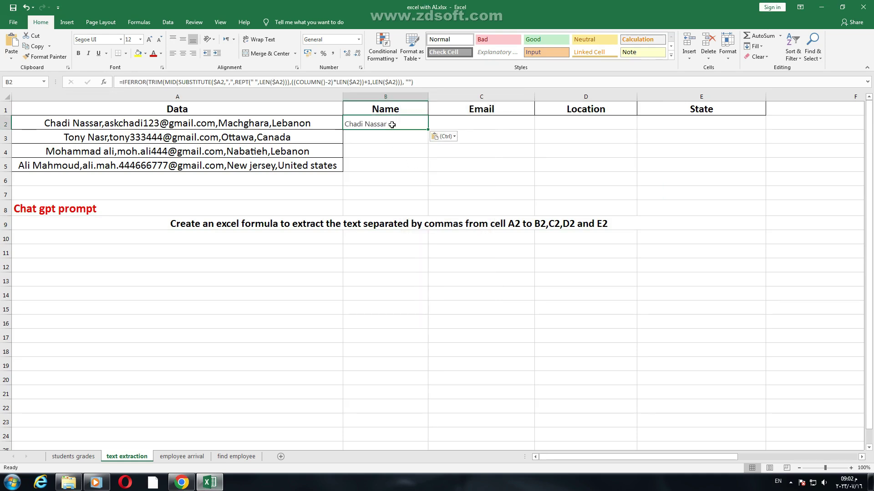
pyautogui.moveTo(427, 130); pyautogui.dragTo(743, 130)
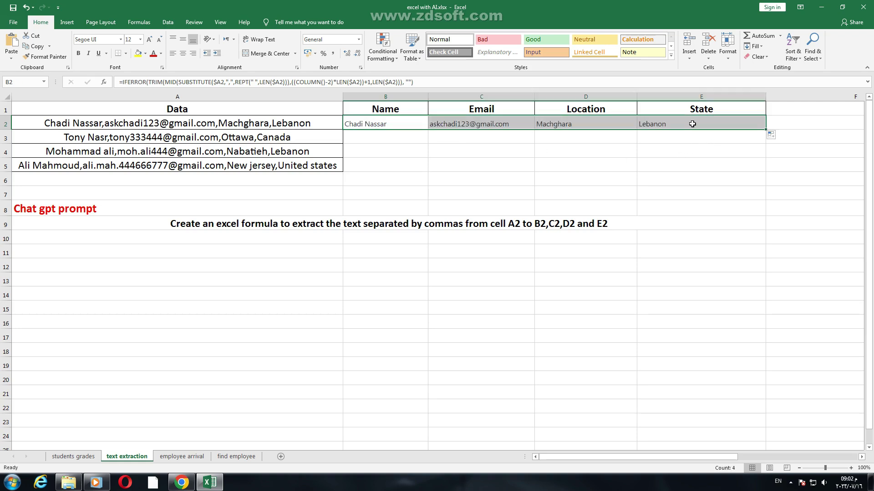
pyautogui.moveTo(765, 129); pyautogui.dragTo(766, 170)
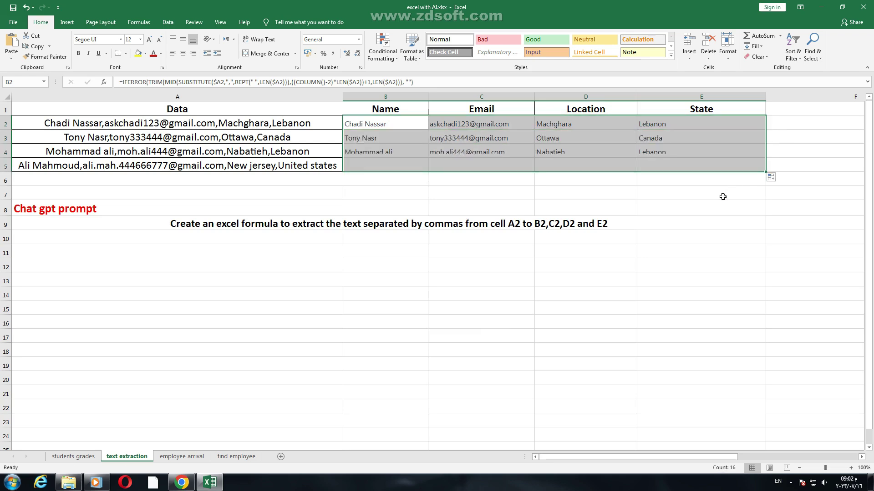
pyautogui.click(698, 209)
# - Check the extraction formulas in B2, C2, D2 and E2
pyautogui.click(364, 126)
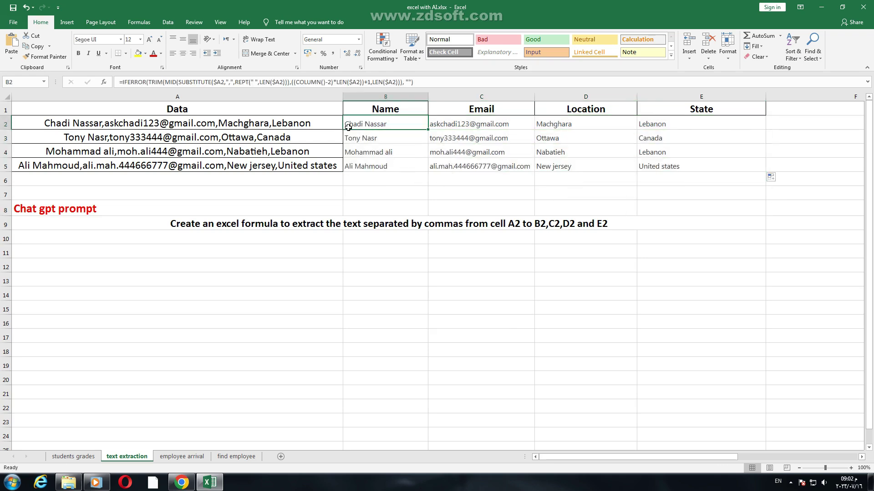
pyautogui.click(461, 128)
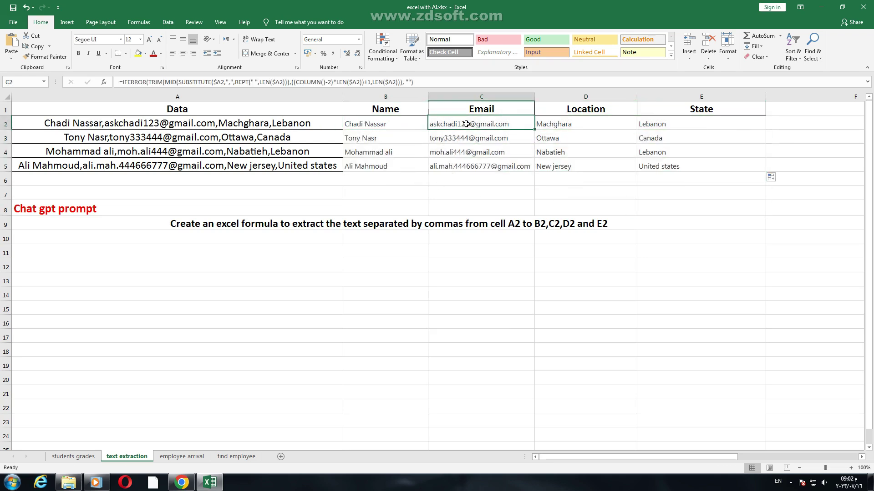
pyautogui.click(559, 127)
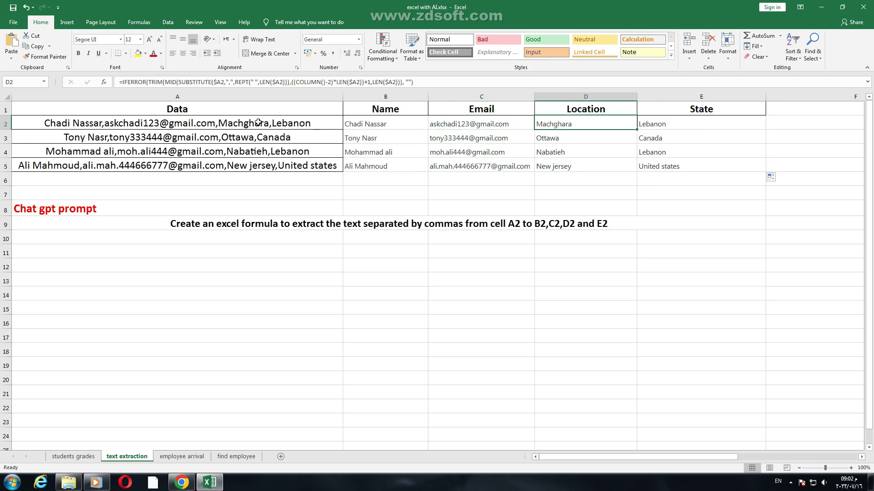
pyautogui.click(676, 121)
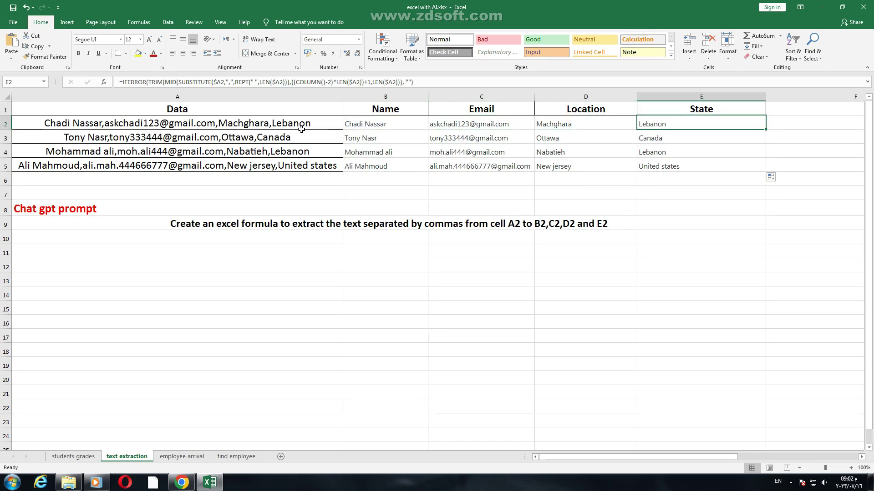
# - Make the data in B2:E5 red, centred and font size 16
pyautogui.moveTo(369, 124); pyautogui.dragTo(695, 166)
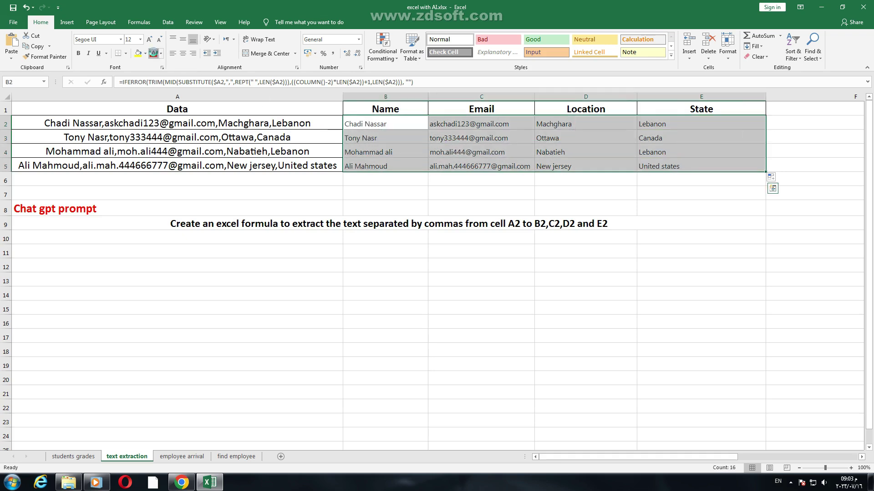
pyautogui.click(153, 53)
pyautogui.click(182, 53)
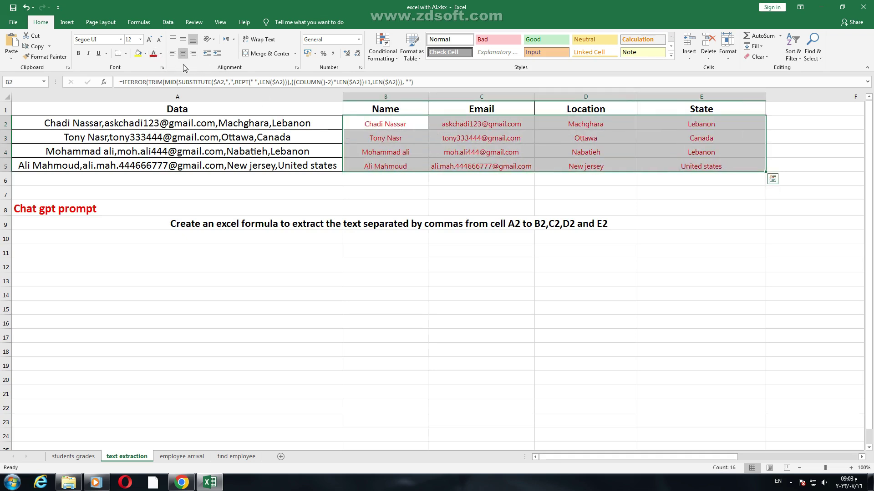
pyautogui.click(140, 39)
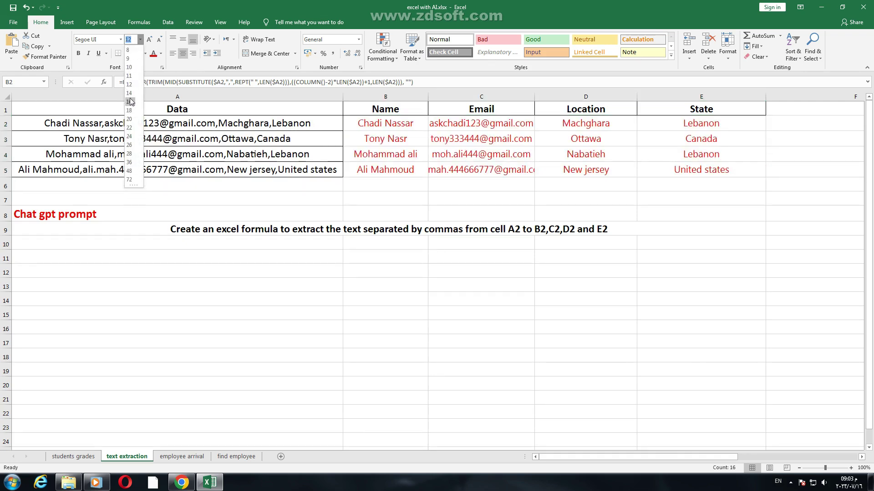
pyautogui.click(131, 102)
# - AutoFit columns C, D, E and B to their contents
pyautogui.doubleClick(534, 96)
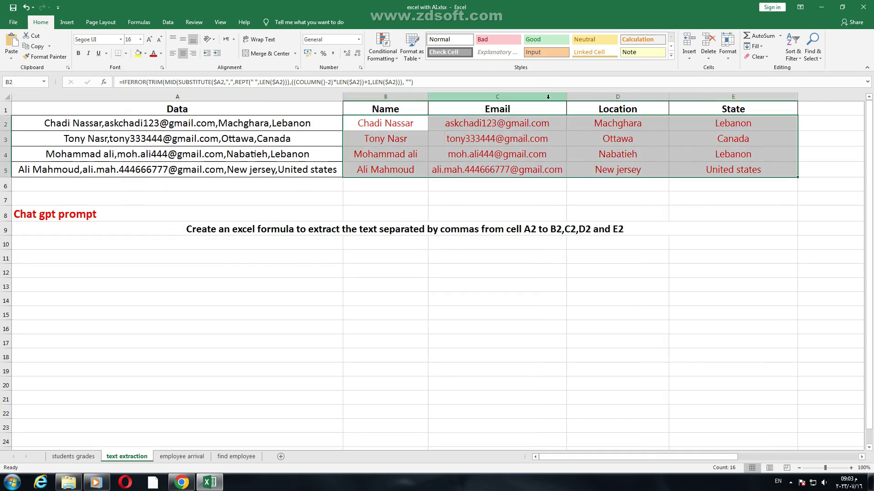
pyautogui.click(661, 105)
pyautogui.doubleClick(668, 96)
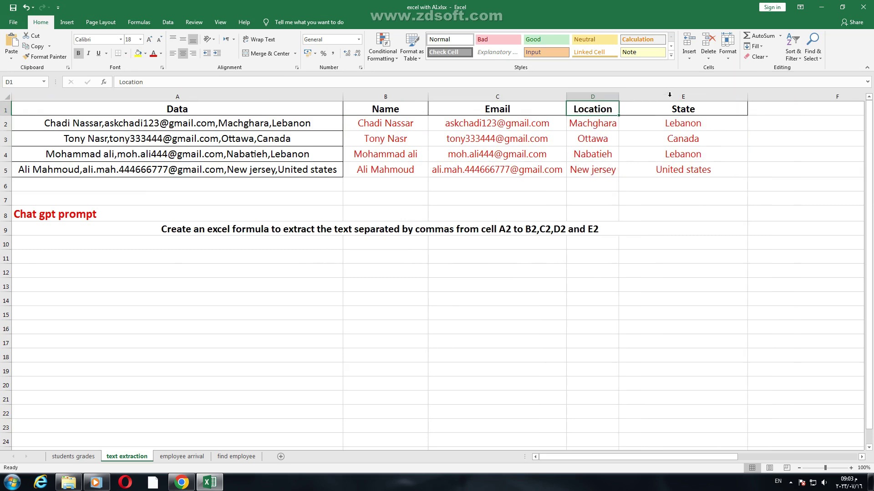
pyautogui.doubleClick(748, 97)
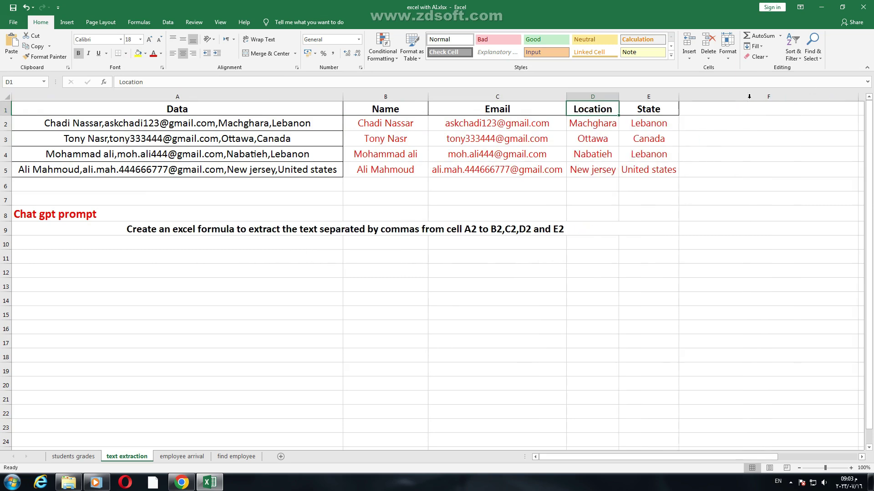
pyautogui.doubleClick(426, 96)
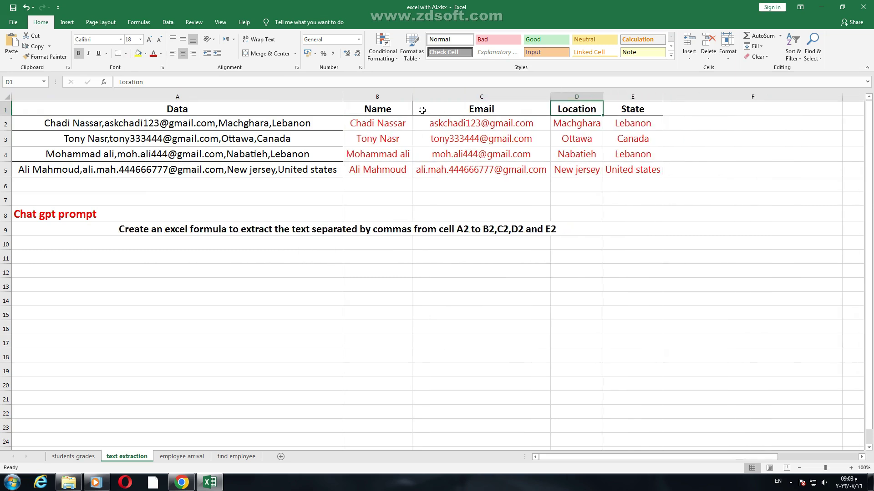
pyautogui.click(653, 228)
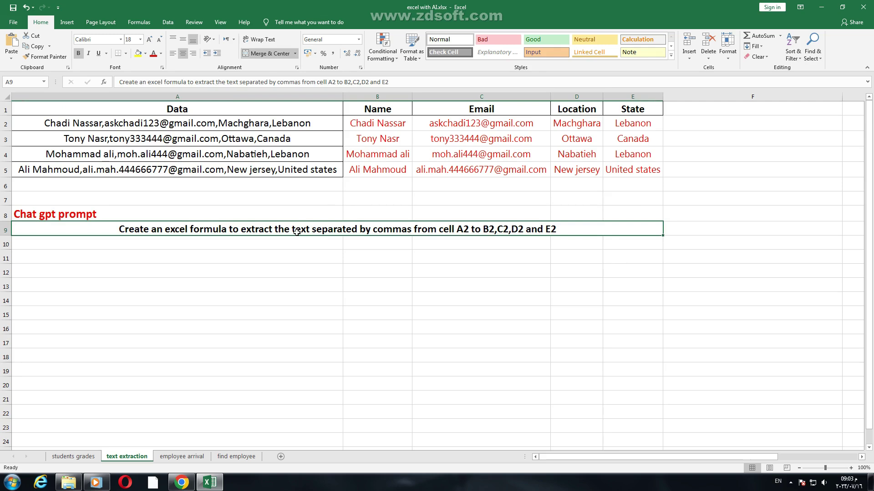
# - Review the formulas in B2 and C2, then go to the 'employee arrival' sheet
pyautogui.click(390, 126)
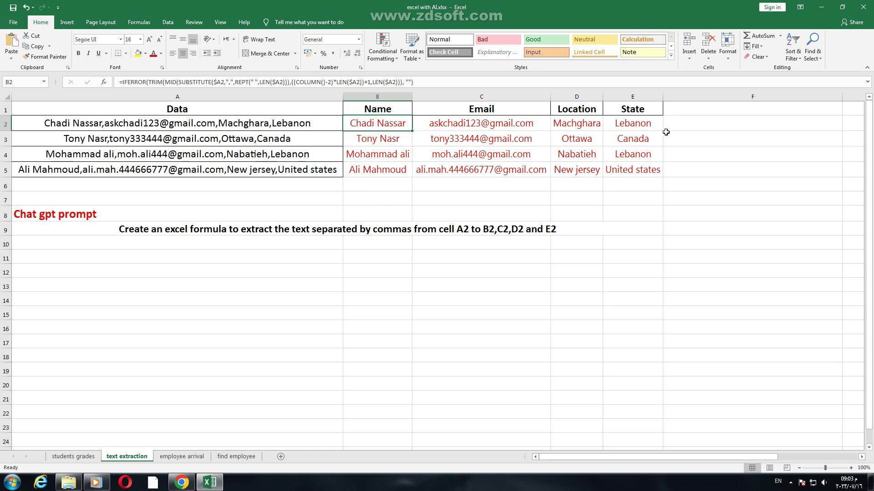
pyautogui.click(475, 121)
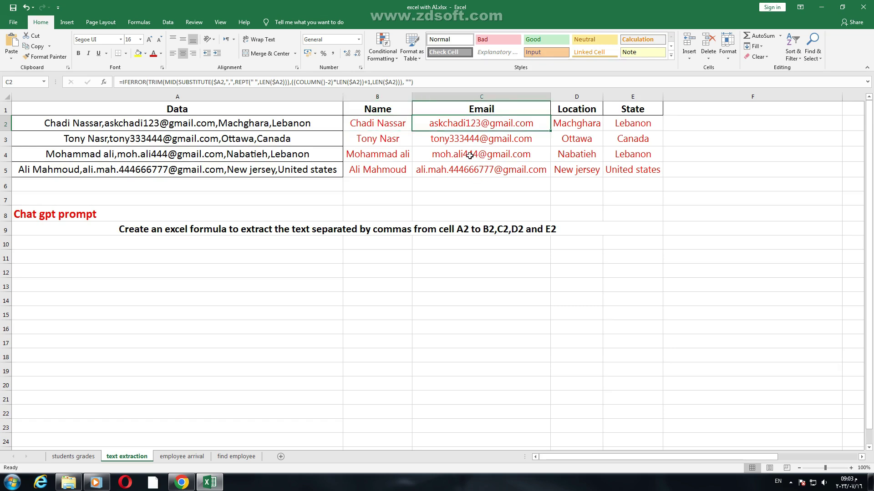
pyautogui.moveTo(463, 124); pyautogui.dragTo(430, 127)
pyautogui.click(177, 457)
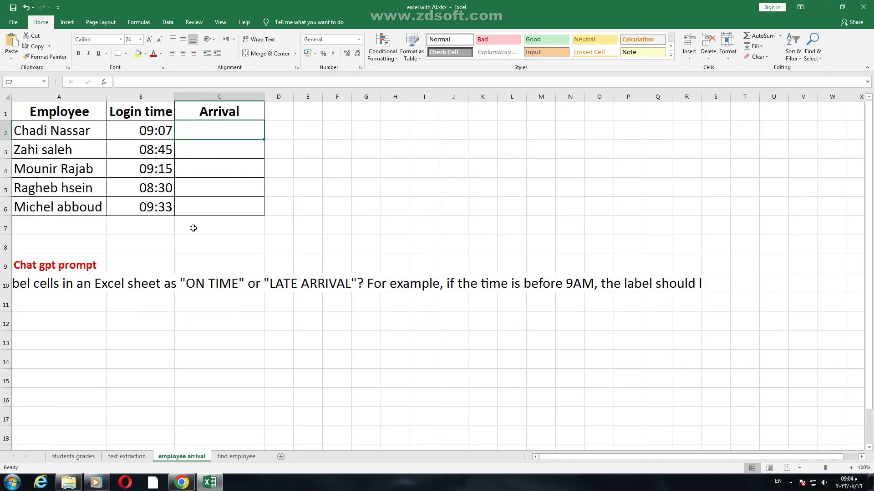
# - Copy the arrival prompt in A10 and reduce its text from 24 to 18 point
pyautogui.click(331, 285)
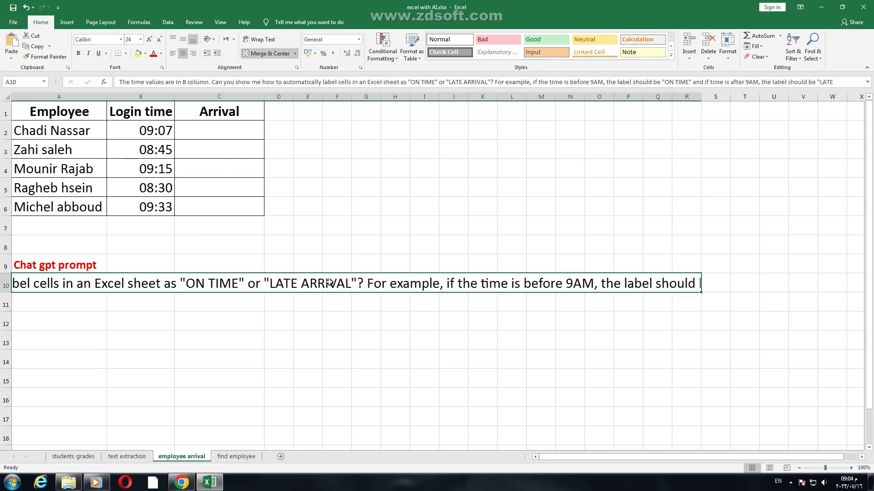
pyautogui.rightClick(331, 284)
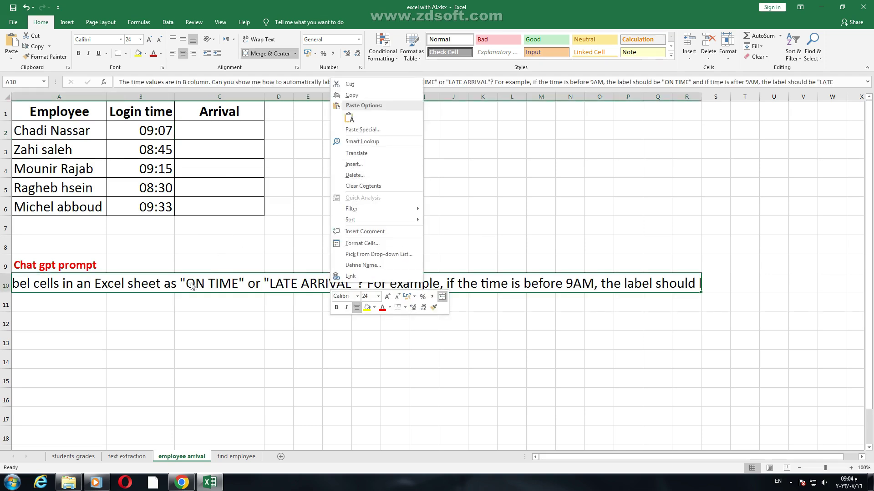
pyautogui.click(355, 95)
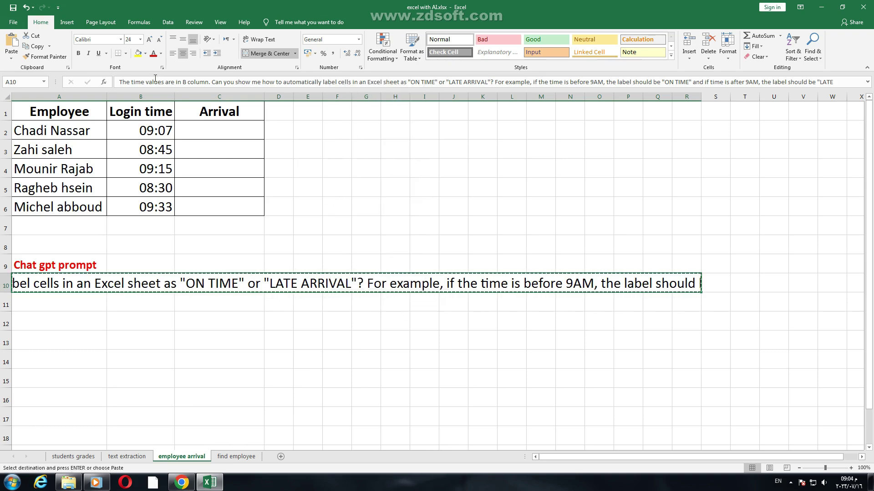
pyautogui.click(141, 40)
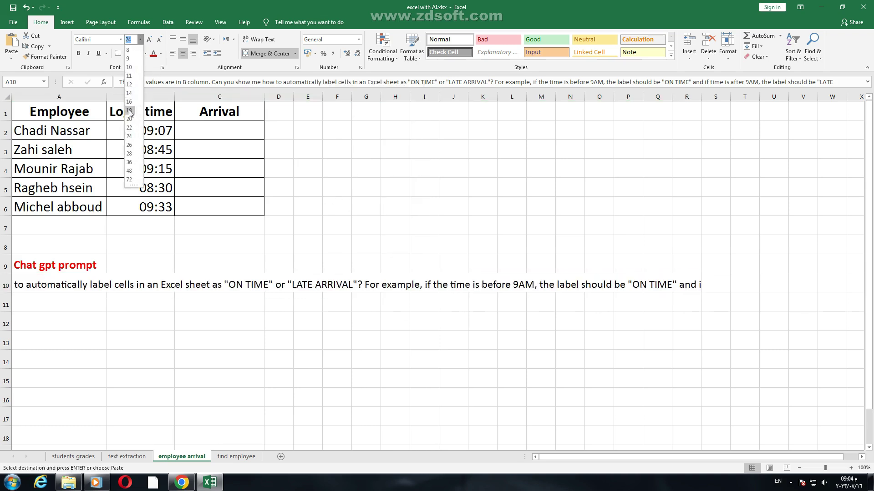
pyautogui.click(128, 110)
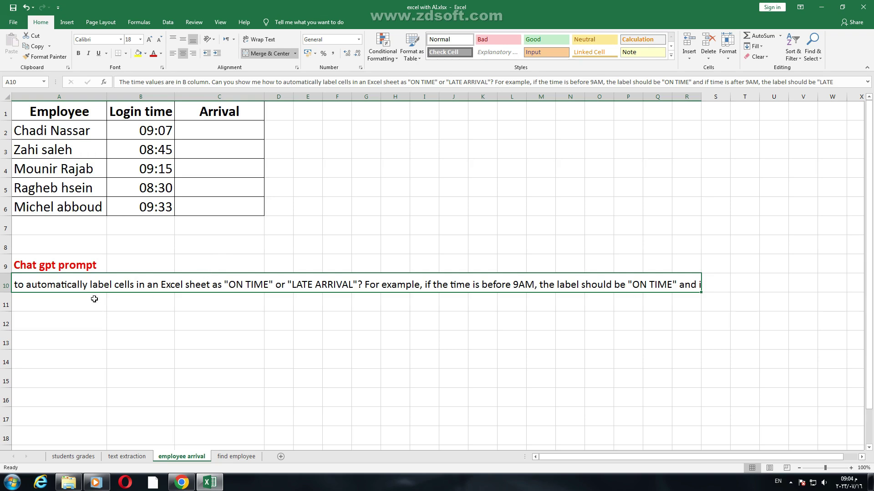
# - Make row 10 taller and turn on Wrap text for the A10 arrival prompt
pyautogui.moveTo(12, 293); pyautogui.dragTo(11, 353)
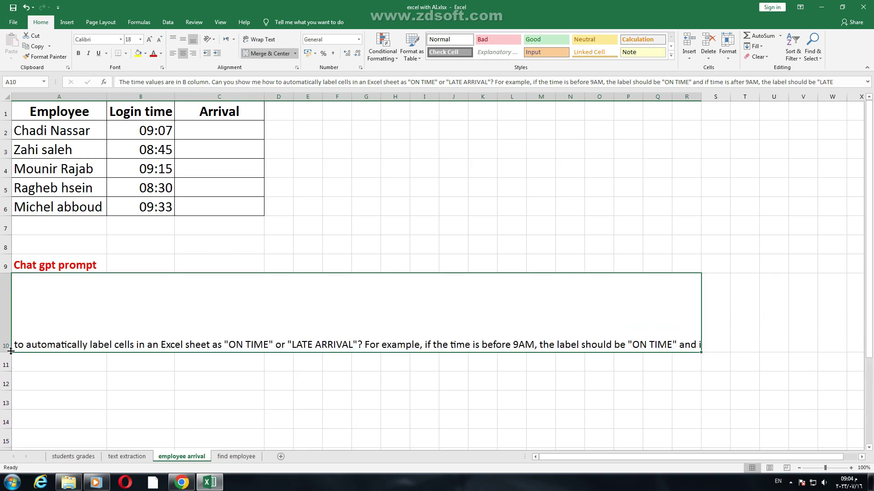
pyautogui.rightClick(153, 324)
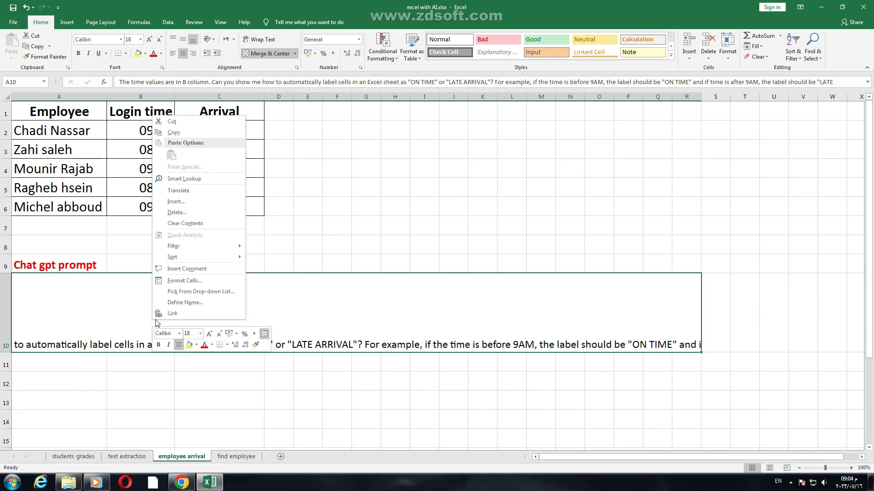
pyautogui.click(194, 279)
pyautogui.click(114, 194)
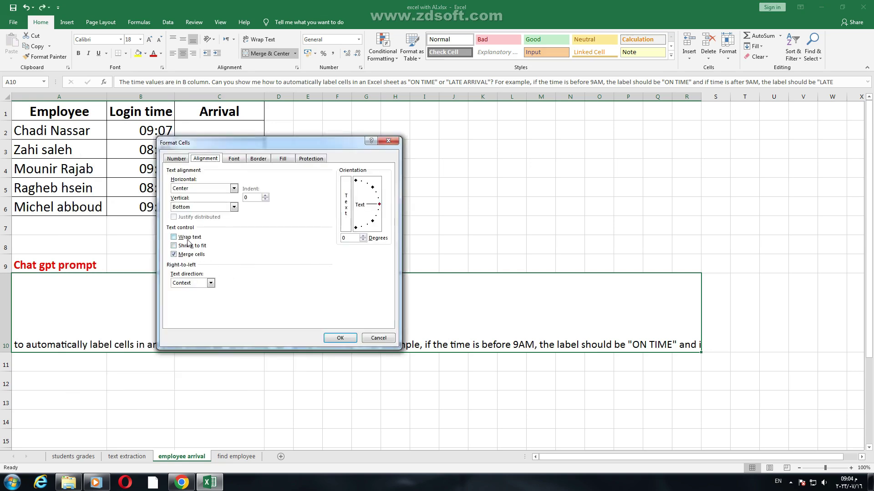
pyautogui.click(189, 239)
pyautogui.click(340, 338)
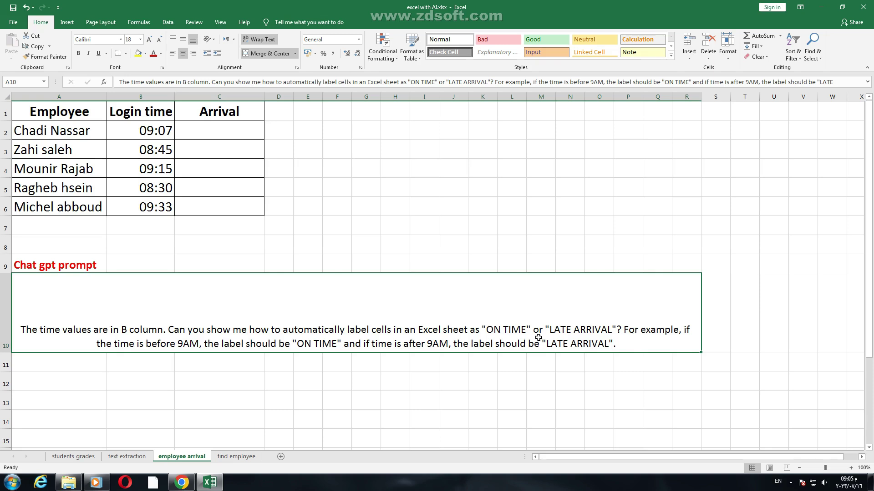
pyautogui.rightClick(468, 334)
# - Send the copied arrival prompt to ChatGPT and copy its suggested =IF(B2< TIME(9,0,0), ...) formula
pyautogui.click(496, 145)
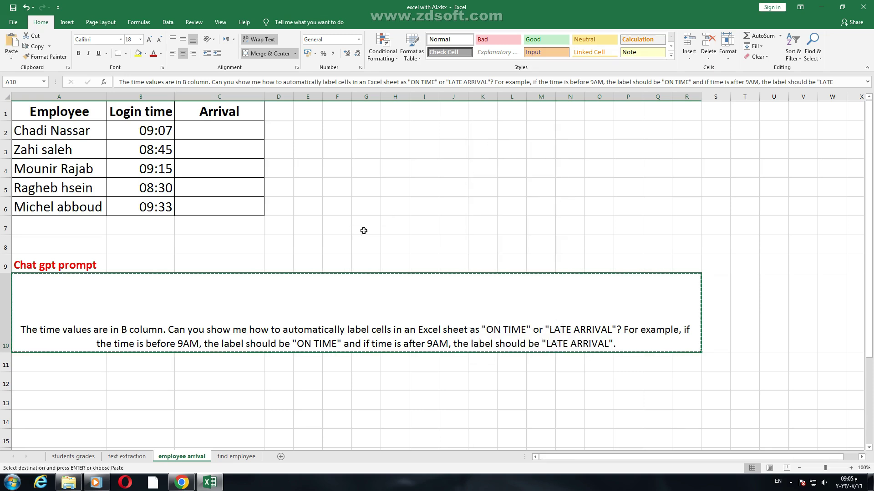
pyautogui.click(182, 482)
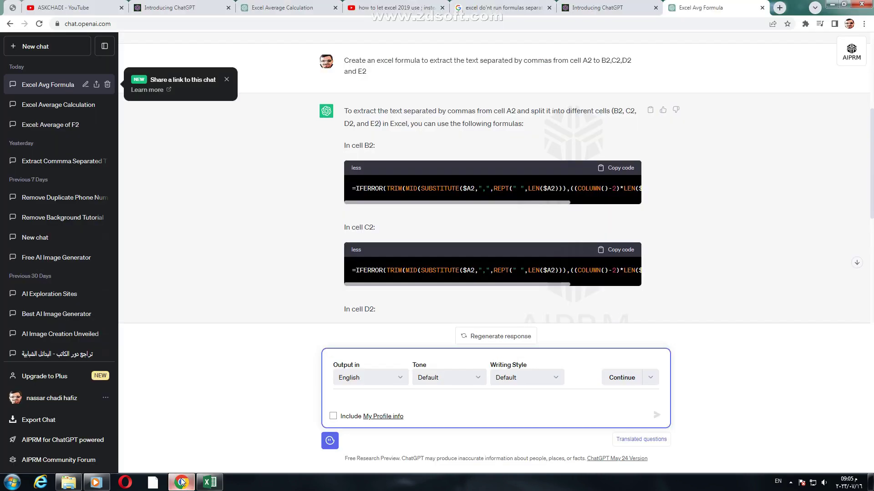
pyautogui.rightClick(406, 397)
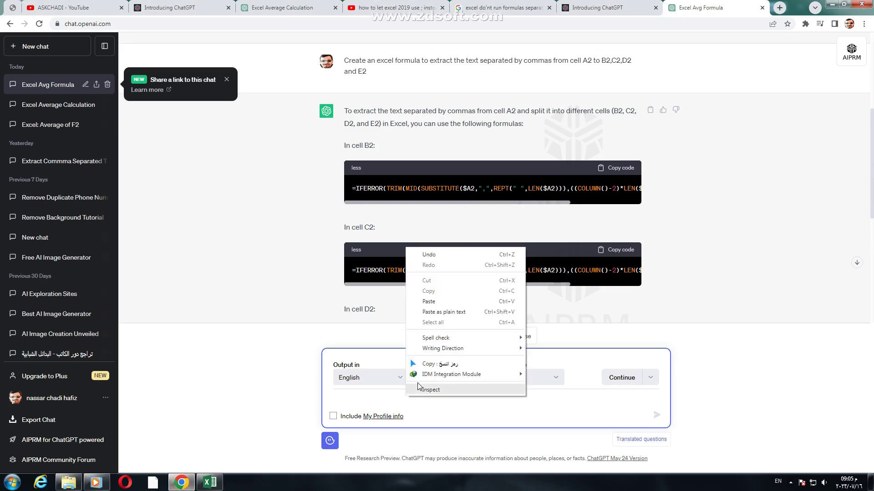
pyautogui.click(437, 301)
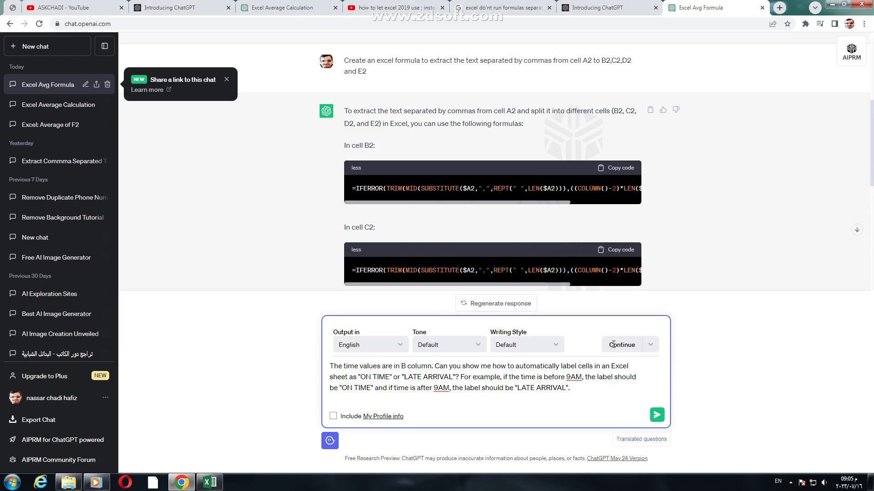
pyautogui.press('Return')
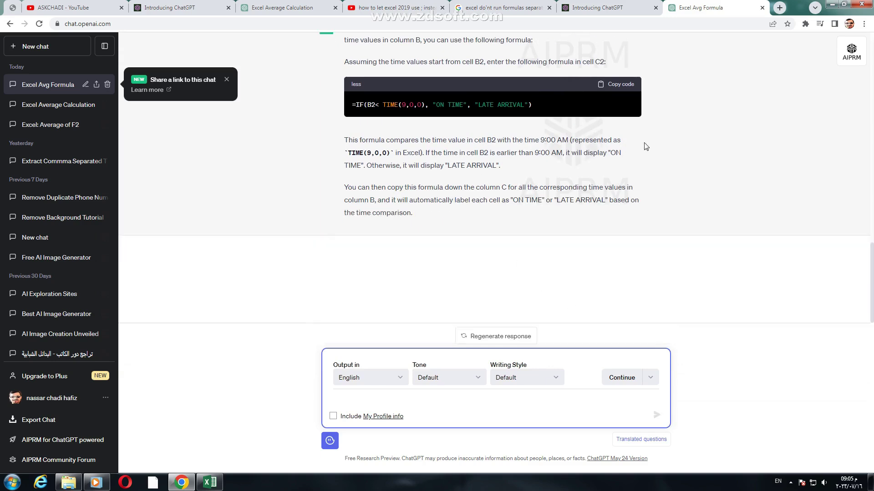
pyautogui.click(620, 84)
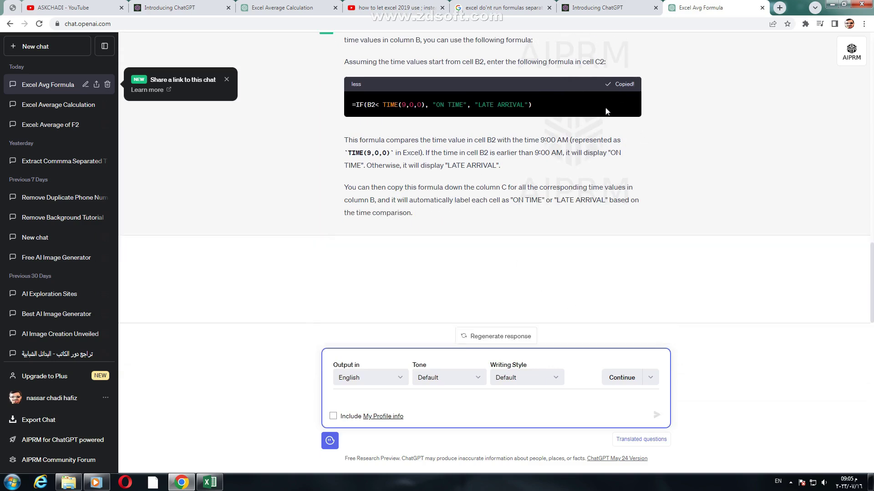
pyautogui.click(198, 482)
# - Paste the IF formula into C2, fill it down to C6, and check the result in C5
pyautogui.click(242, 131)
pyautogui.rightClick(217, 130)
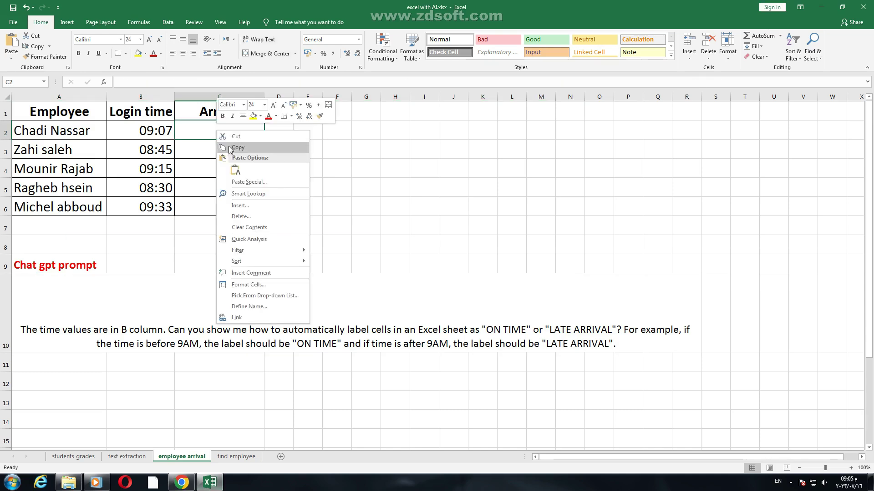
pyautogui.click(235, 170)
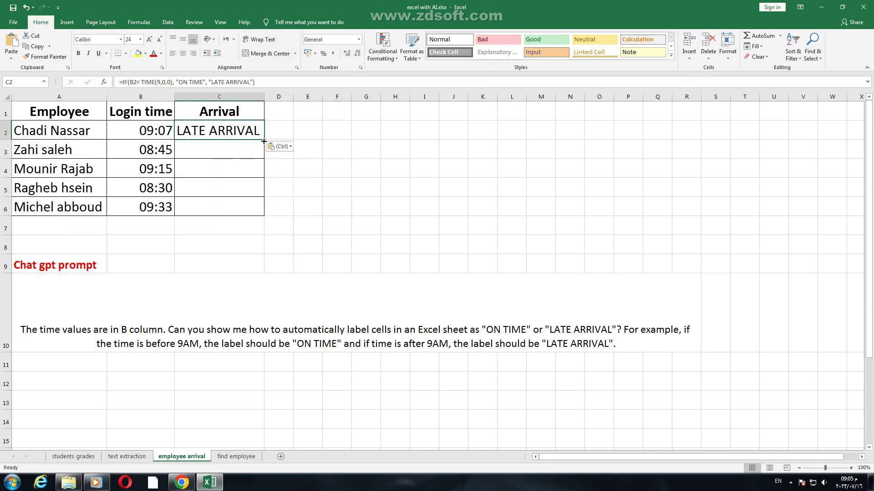
pyautogui.moveTo(264, 142); pyautogui.dragTo(250, 210)
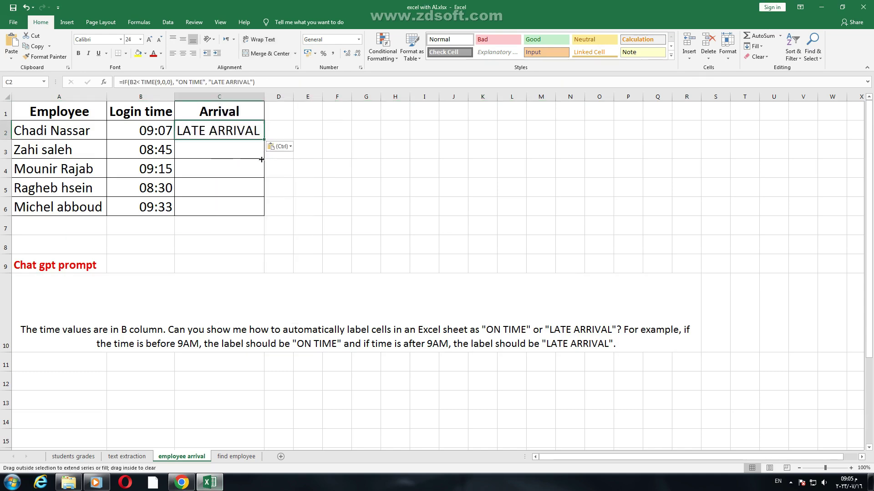
pyautogui.click(300, 185)
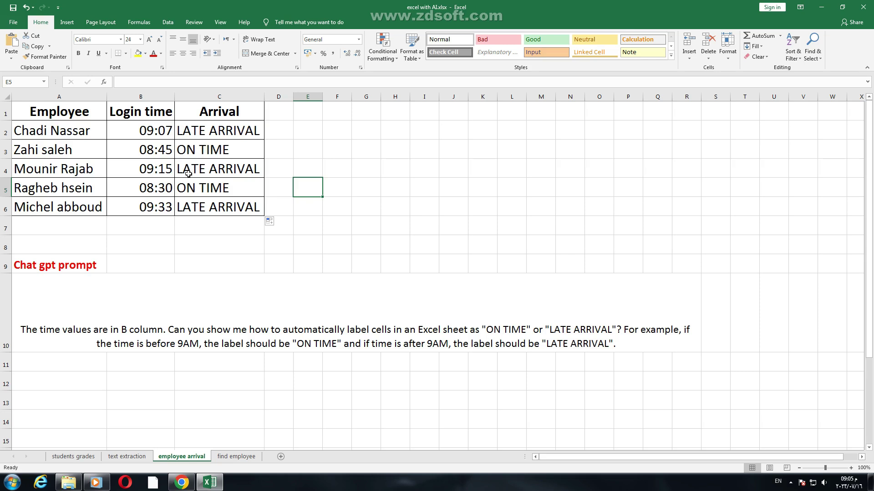
pyautogui.click(198, 187)
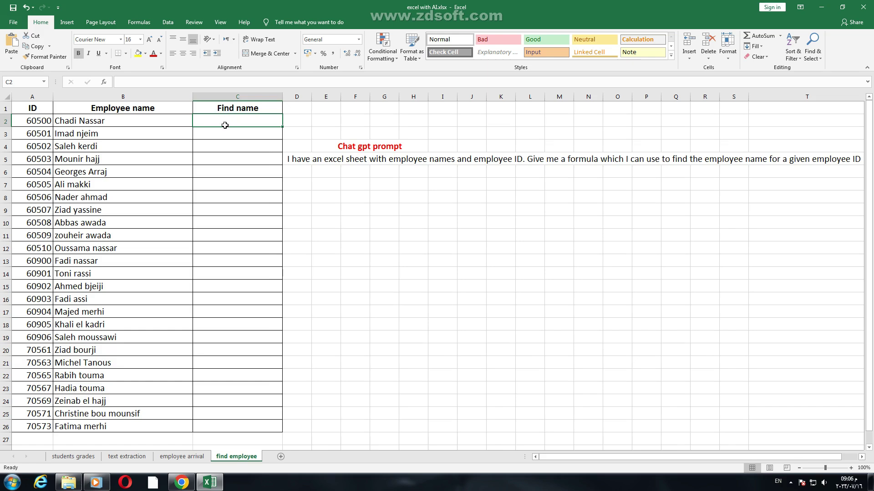
# - Copy the employee-lookup prompt in D5 and switch over to the ChatGPT chat
pyautogui.click(338, 159)
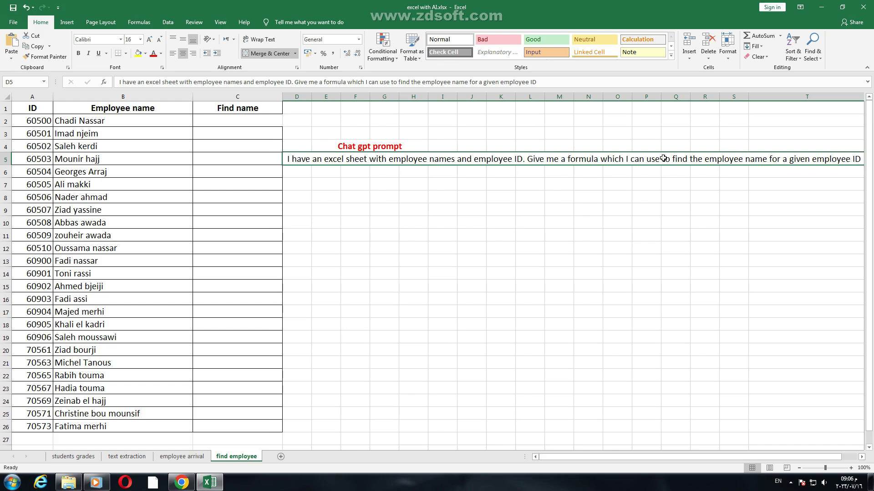
pyautogui.rightClick(582, 160)
pyautogui.click(610, 181)
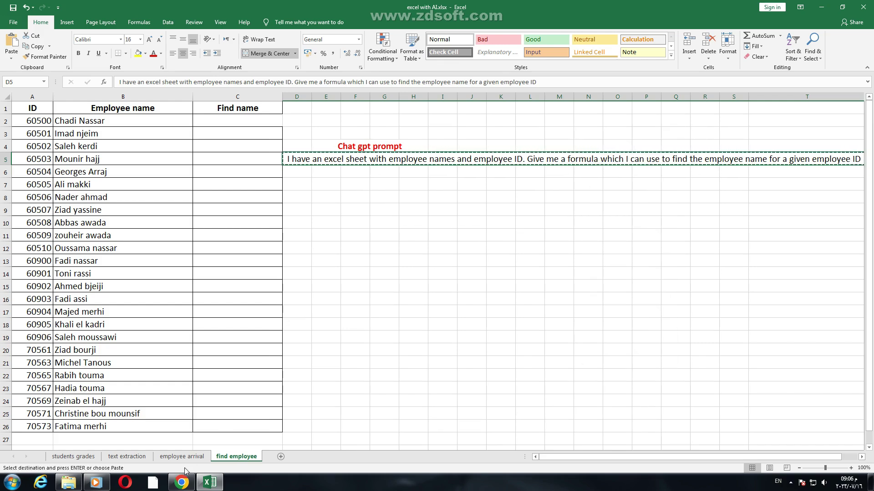
pyautogui.hotkey('alt', 'Tab')
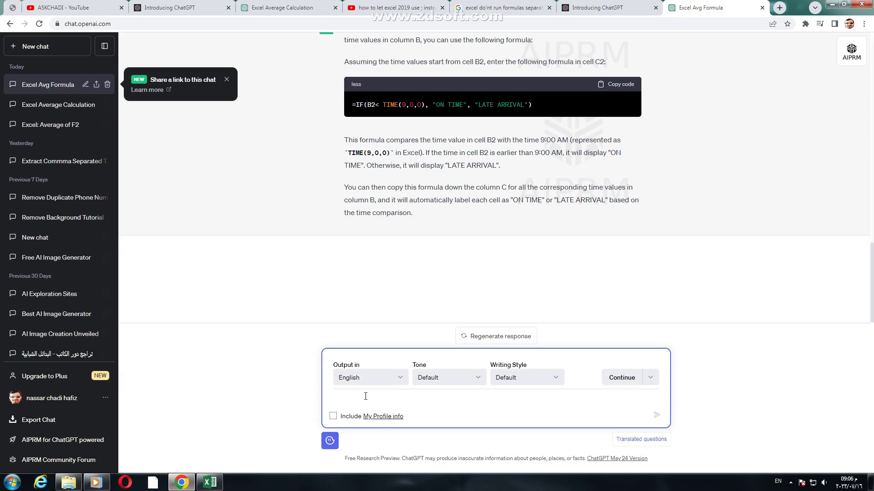
# - Send the lookup prompt to ChatGPT and copy its =VLOOKUP([Employee ID], A:B, 2, FALSE) formula
pyautogui.hotkey('ctrl', 'v')
pyautogui.press('Return')
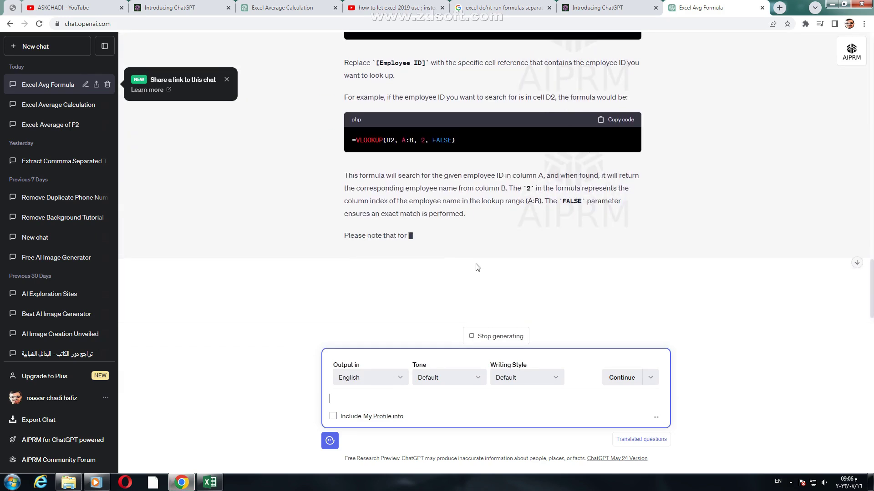
pyautogui.scroll(4, 482, 268)
pyautogui.scroll(-1, 477, 267)
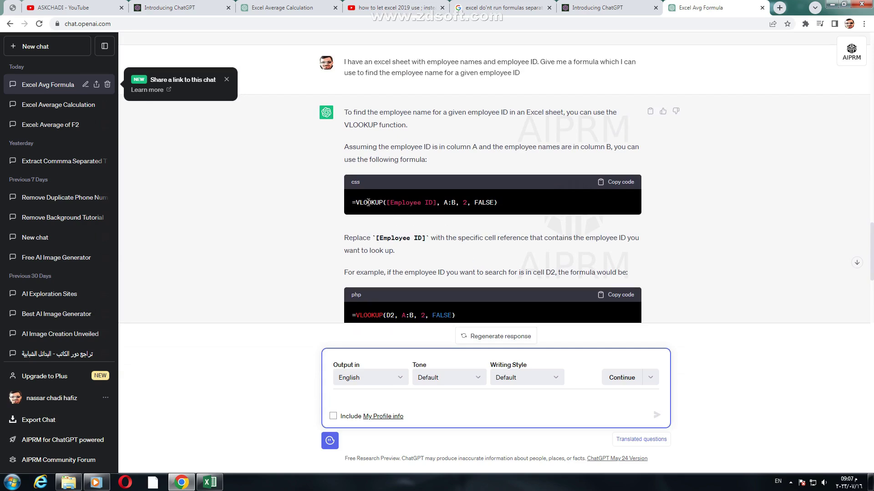
pyautogui.click(619, 182)
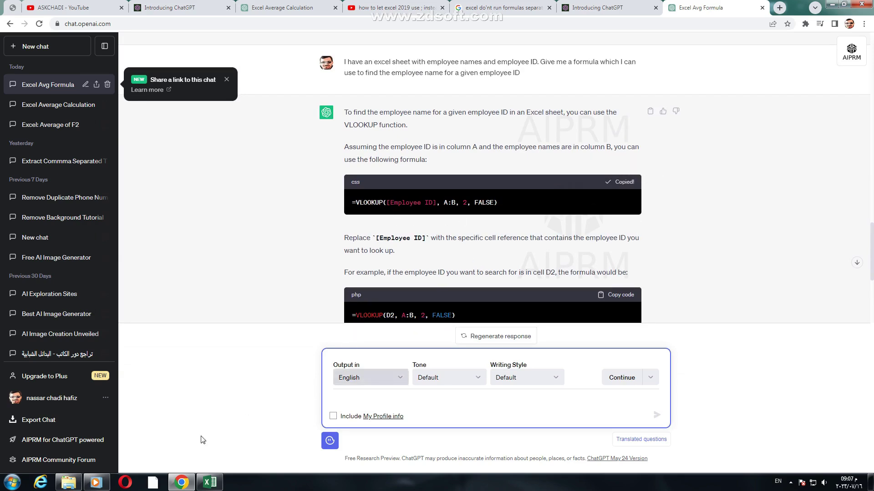
pyautogui.click(211, 483)
# - Paste the VLOOKUP into C2, using ID 70561 and range A2:B26
pyautogui.click(228, 121)
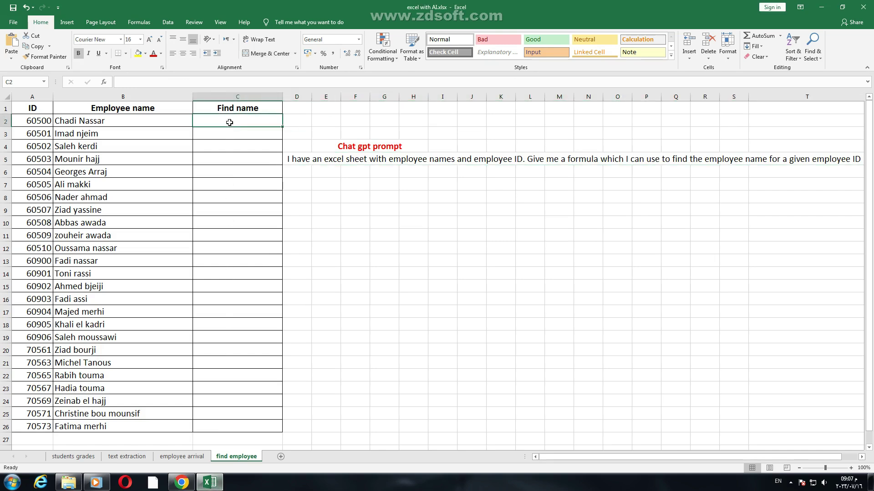
pyautogui.rightClick(230, 123)
pyautogui.click(249, 163)
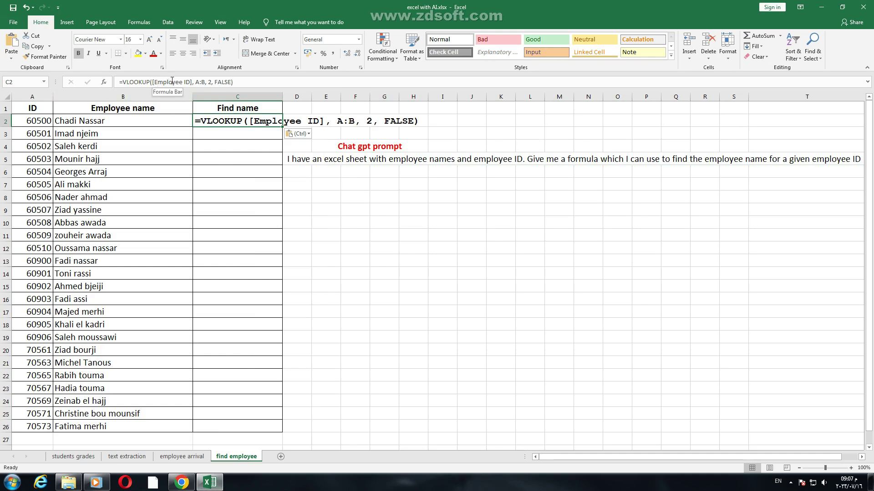
pyautogui.moveTo(155, 82); pyautogui.dragTo(194, 82)
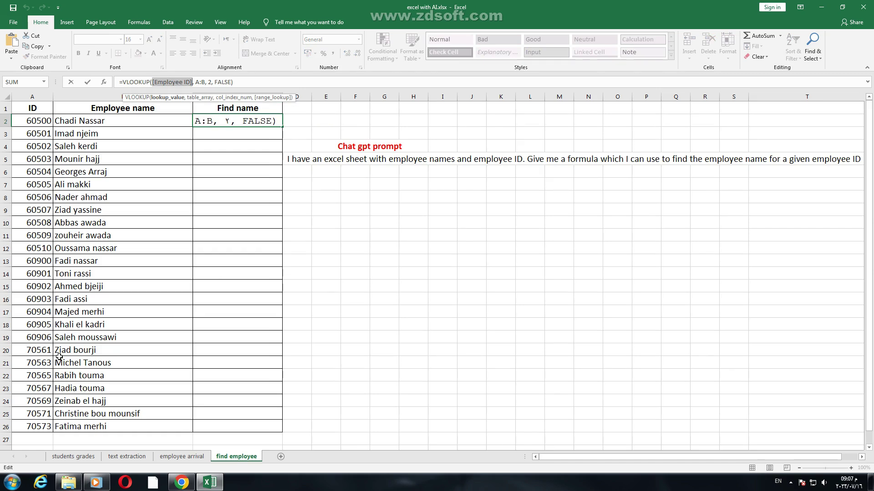
pyautogui.write('7')
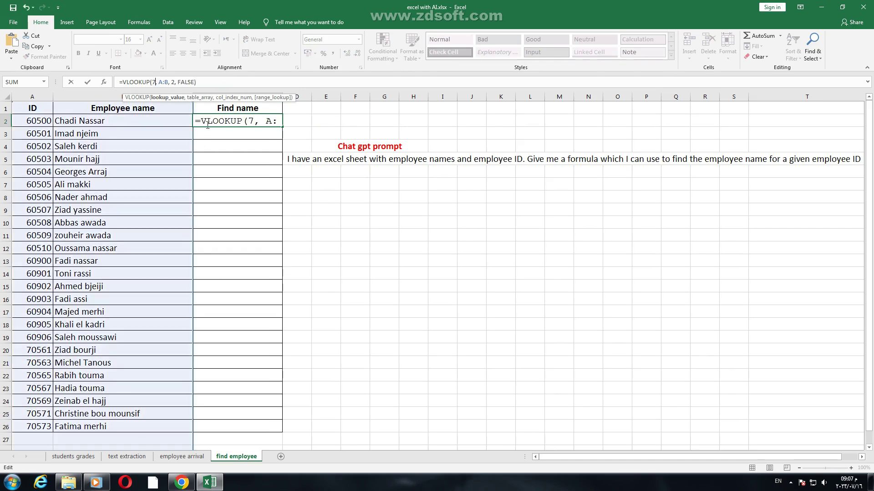
pyautogui.write('0561')
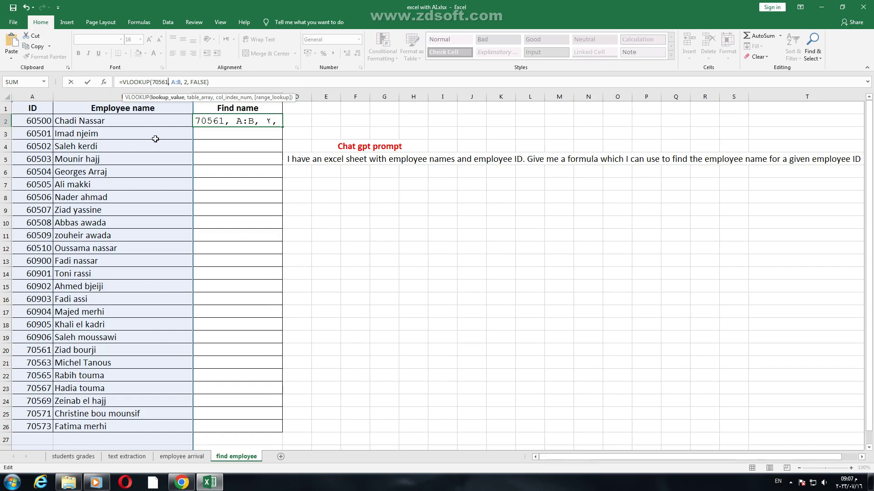
pyautogui.press('Right')
pyautogui.press('Right')
pyautogui.press('Right')
pyautogui.write('2:B')
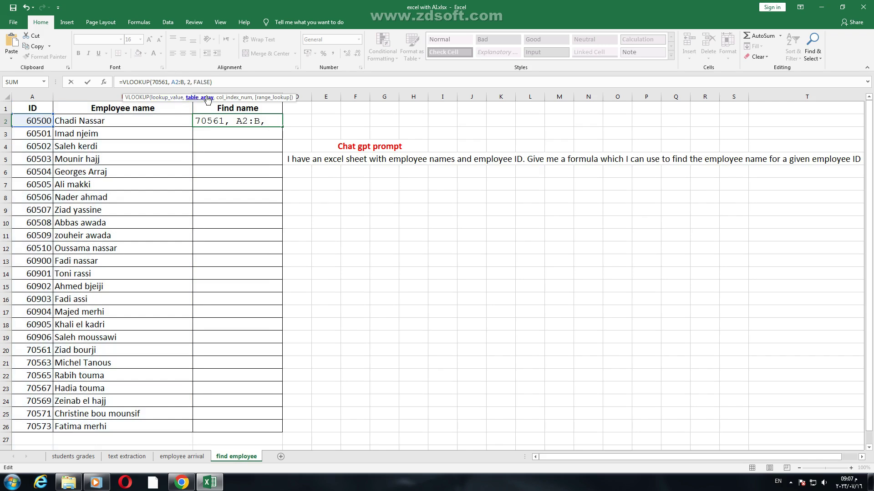
pyautogui.write('26')
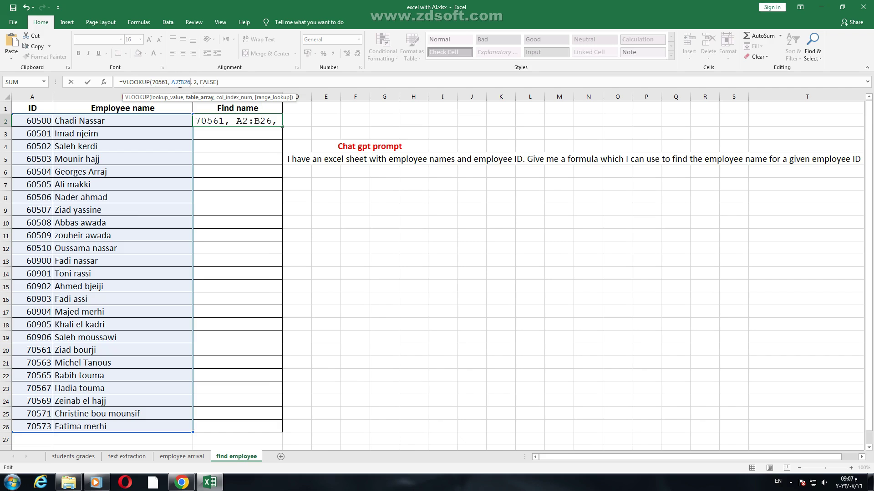
pyautogui.click(231, 84)
pyautogui.press('Return')
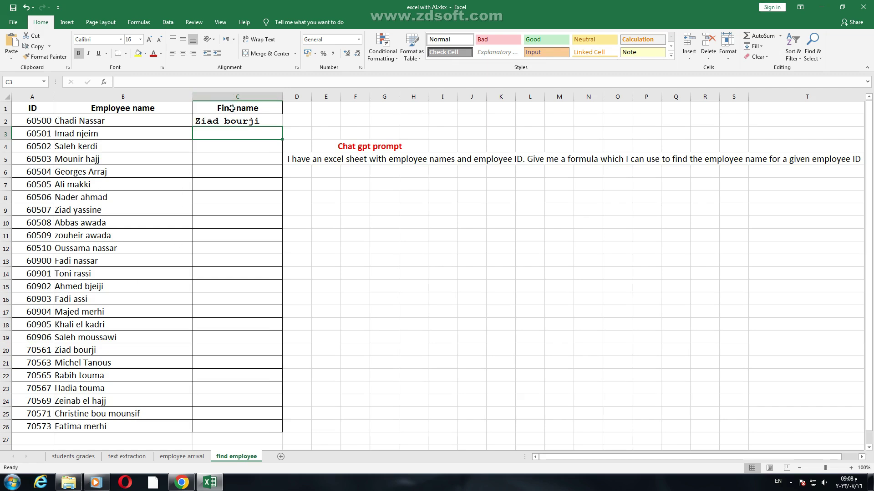
pyautogui.click(234, 123)
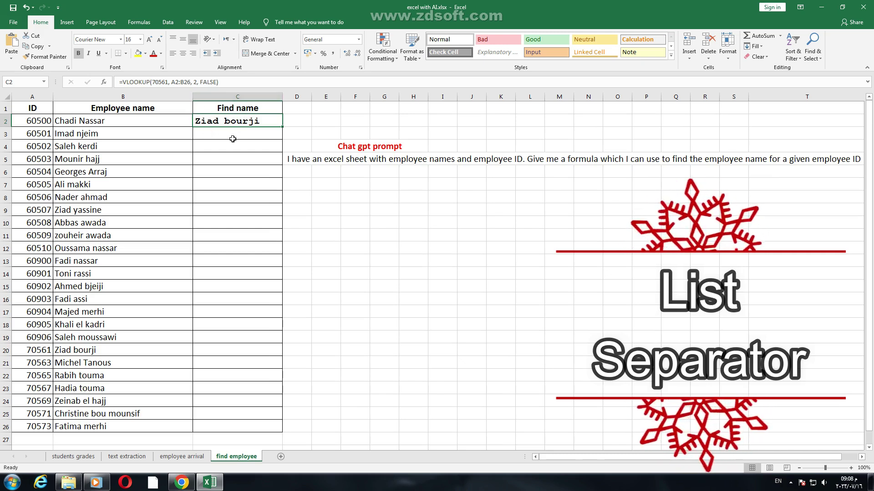
pyautogui.click(168, 83)
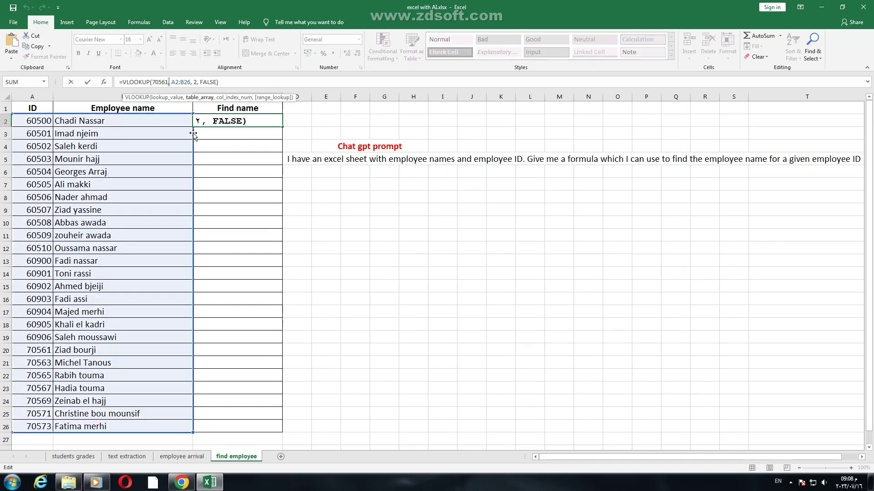
pyautogui.write(';')
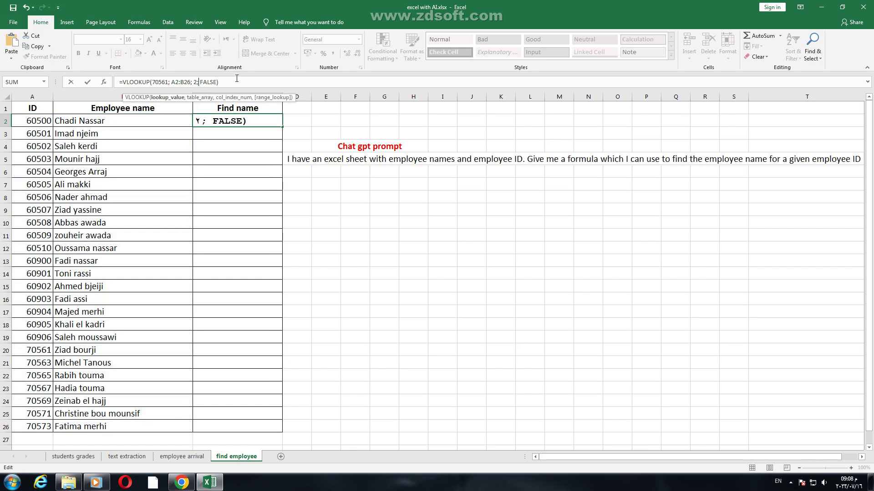
pyautogui.click(238, 82)
pyautogui.press('Return')
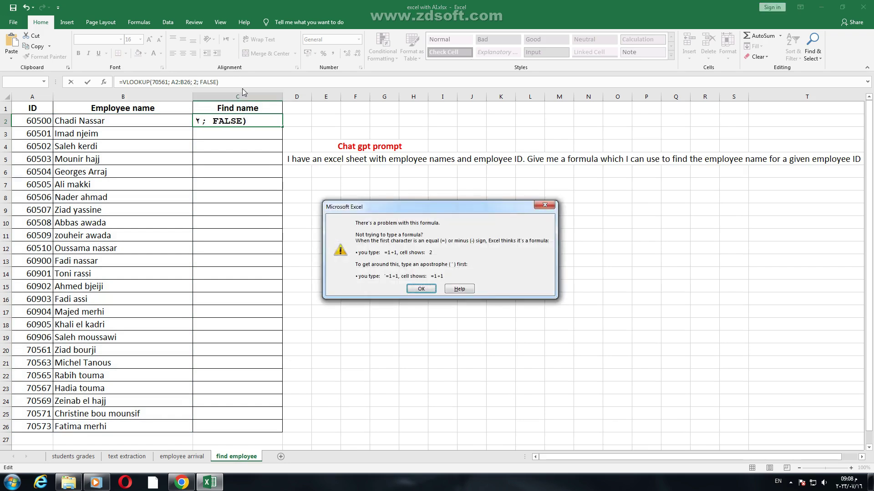
pyautogui.click(420, 289)
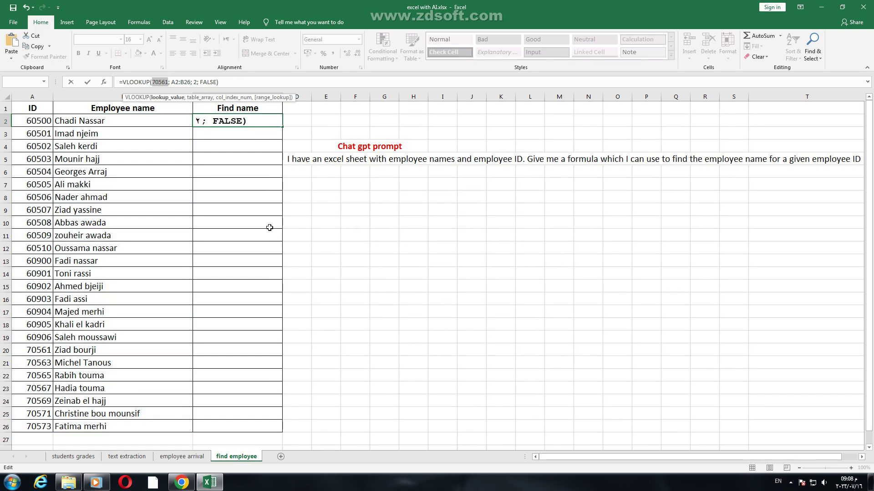
pyautogui.press('Return')
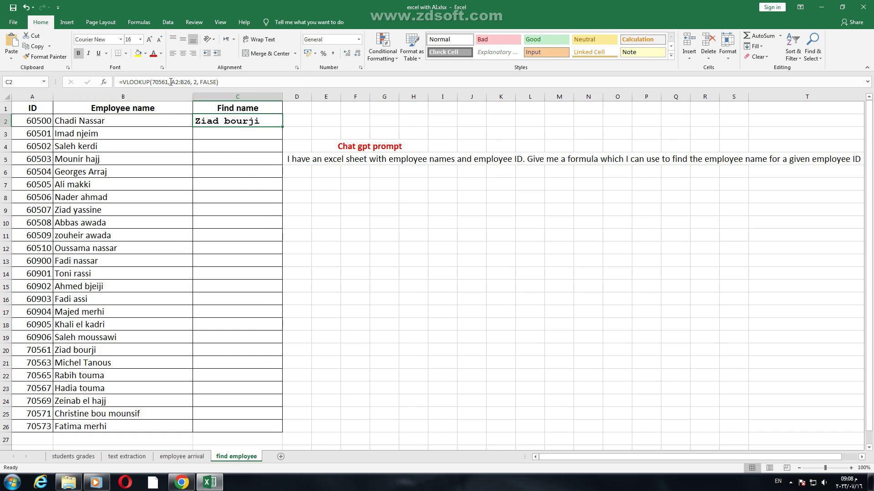
# - Open the Region and Language settings in Control Panel's all-items view
pyautogui.click(18, 483)
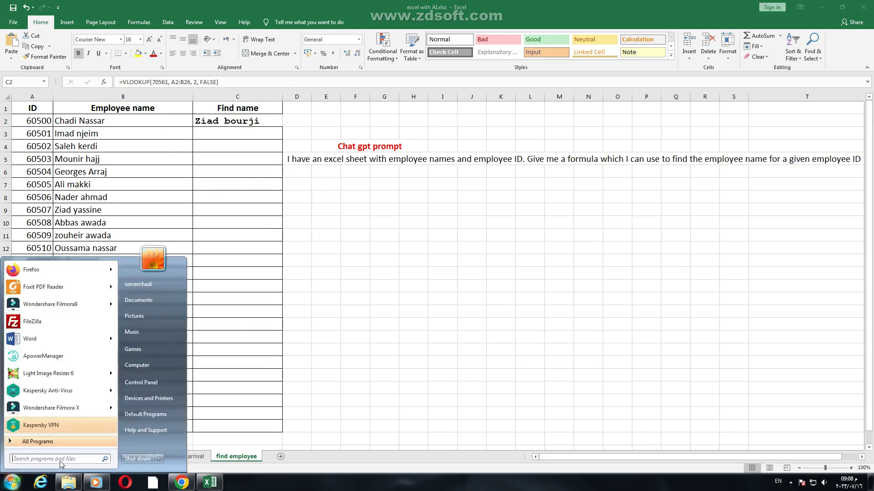
pyautogui.click(150, 382)
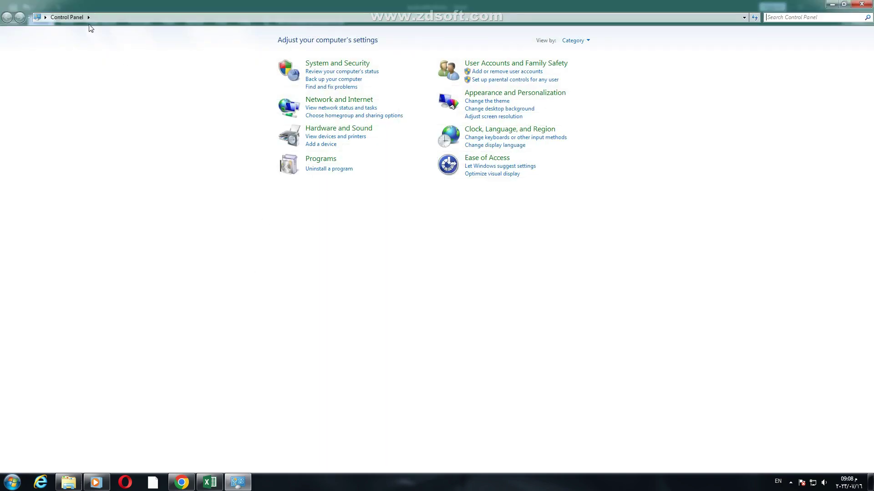
pyautogui.click(88, 17)
pyautogui.click(98, 26)
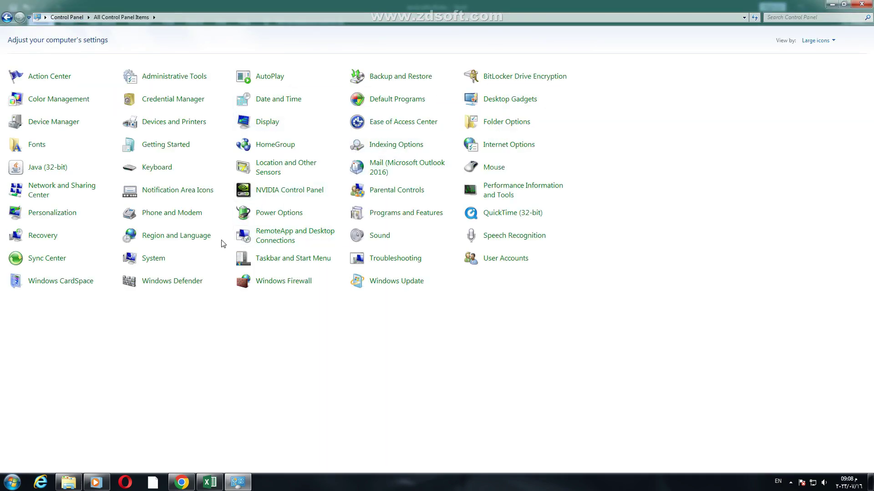
pyautogui.click(195, 238)
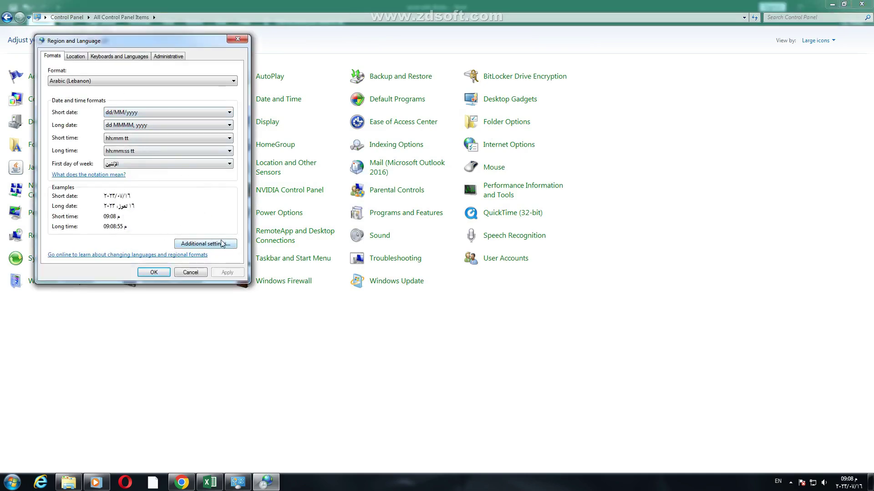
# - Change the List separator from a comma to a semicolon and confirm both dialogs
pyautogui.click(207, 246)
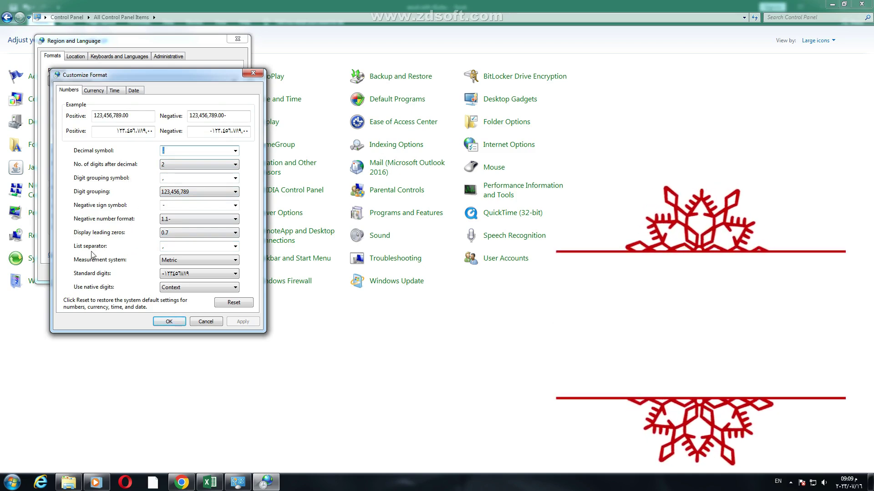
pyautogui.click(168, 249)
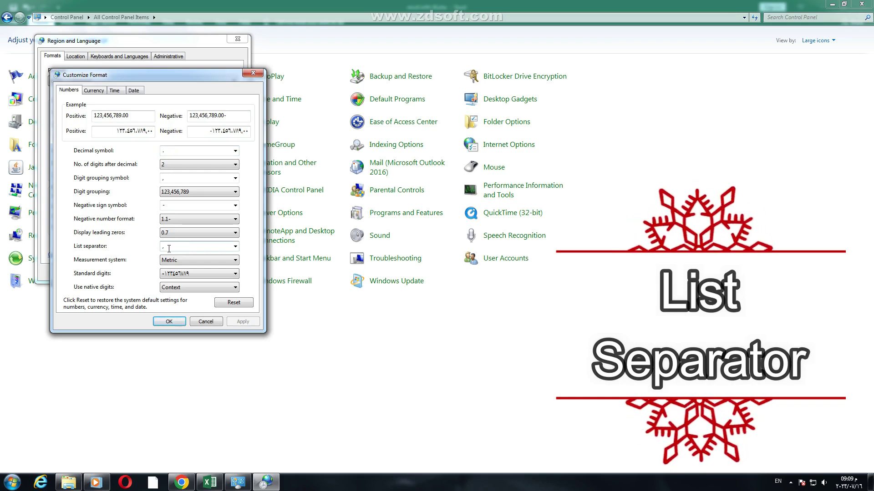
pyautogui.doubleClick(172, 248)
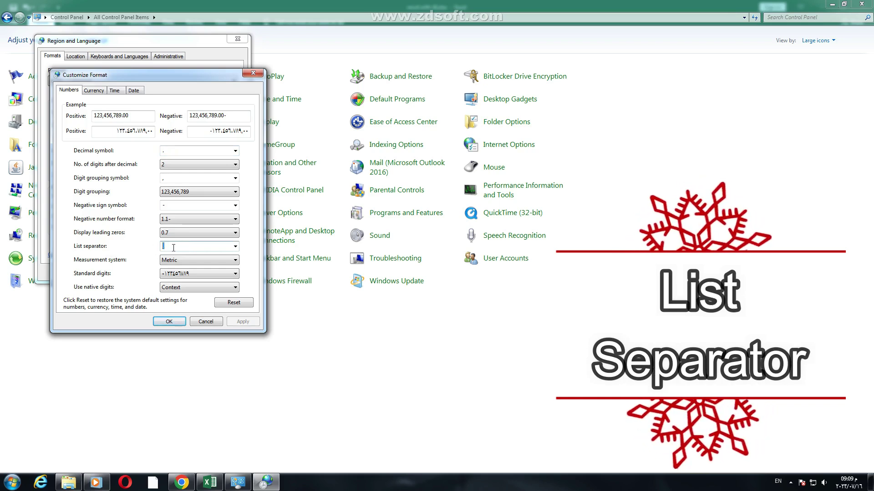
pyautogui.press('BackSpace')
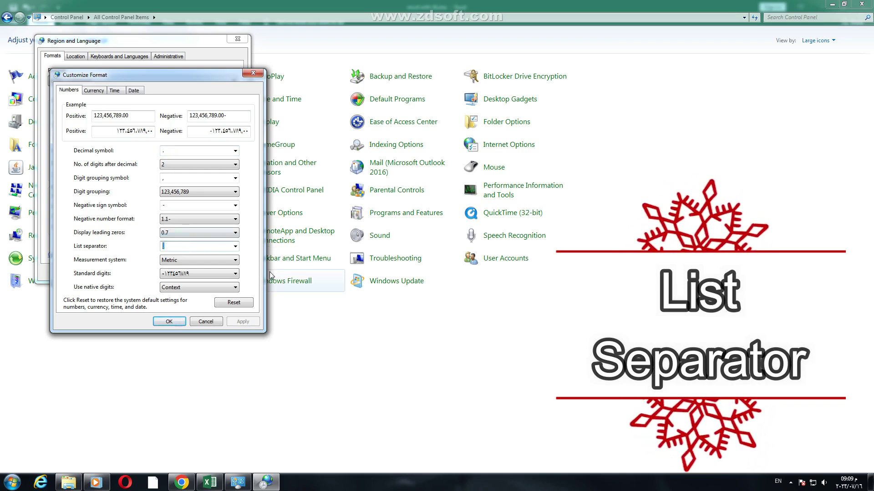
pyautogui.write(';')
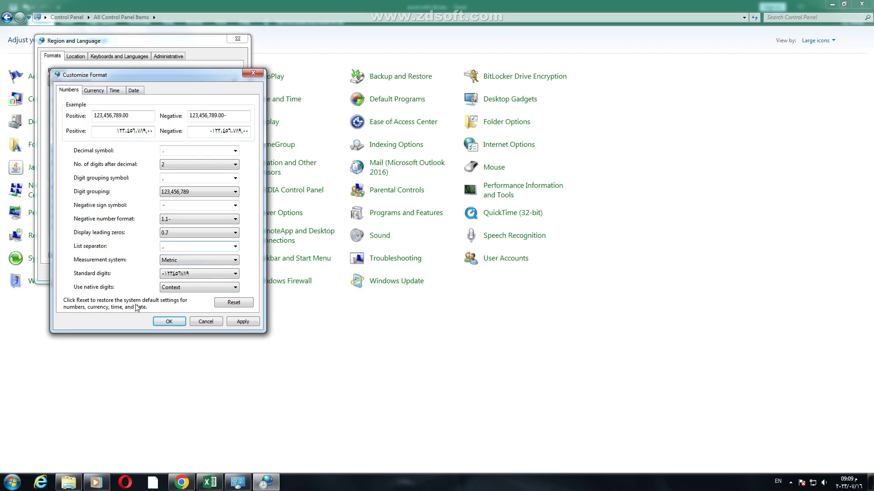
pyautogui.click(169, 321)
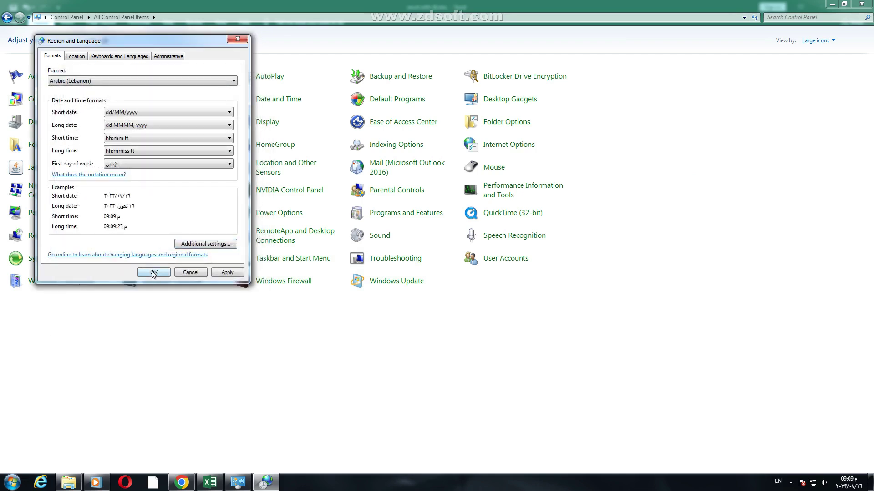
pyautogui.click(154, 273)
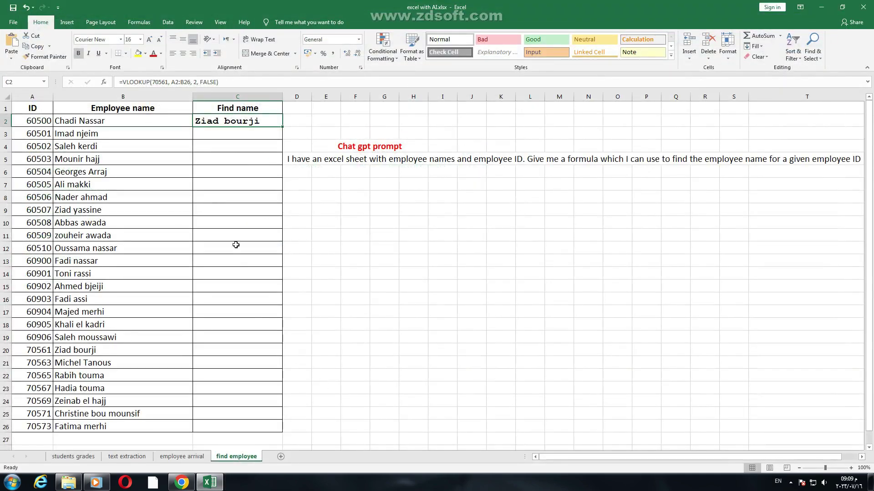